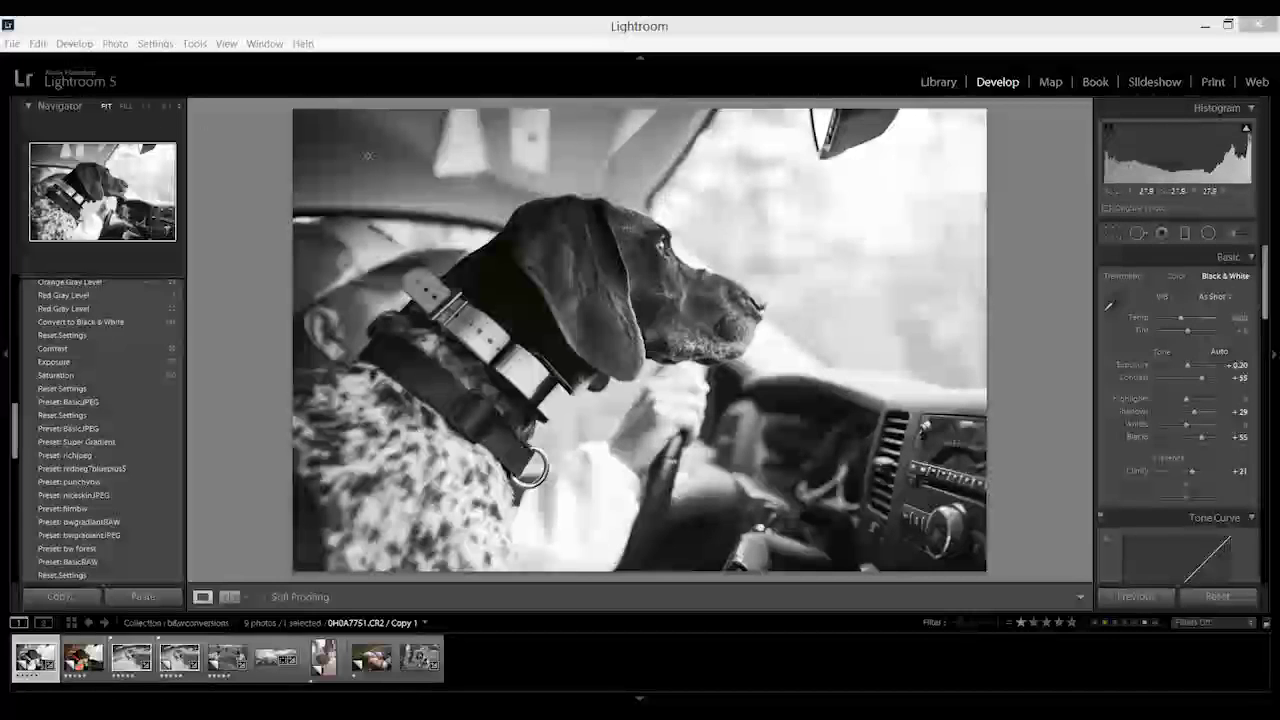
- Open the Export One File dialog for the dog photo and scroll down to Watermarking
{"action": "left_click", "coordinate": [13, 44]}
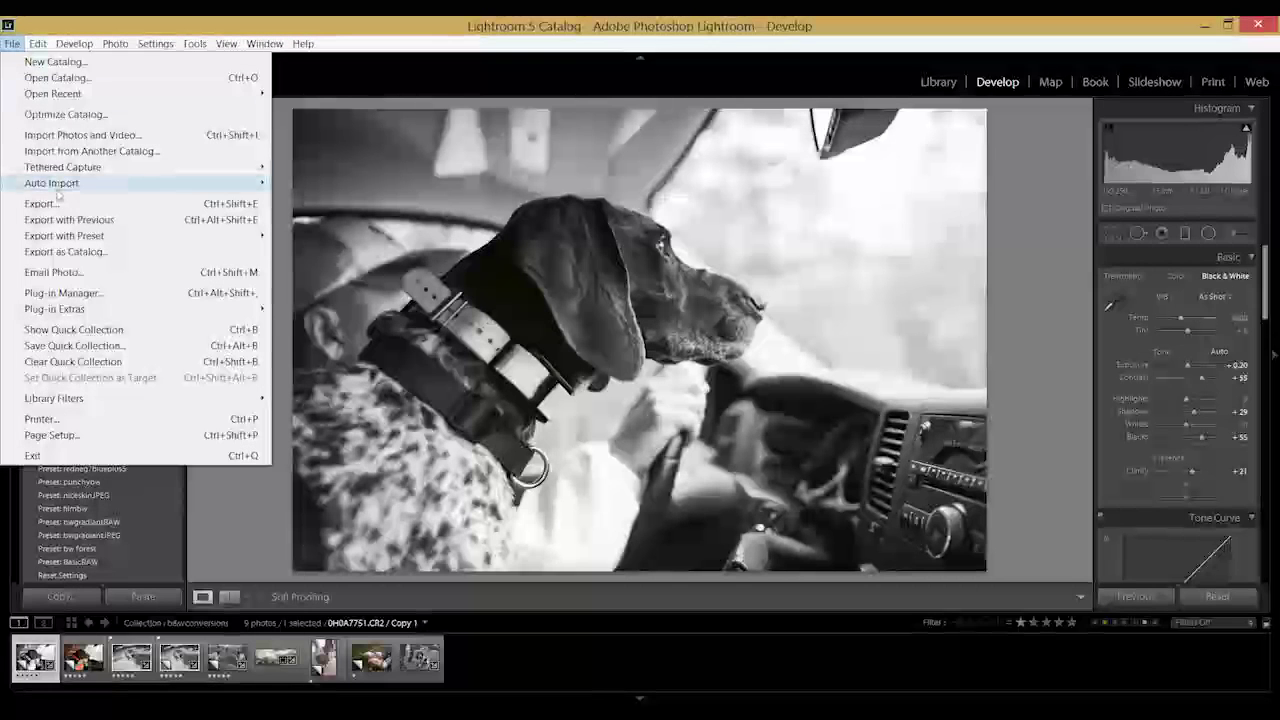
{"action": "left_click", "coordinate": [40, 204]}
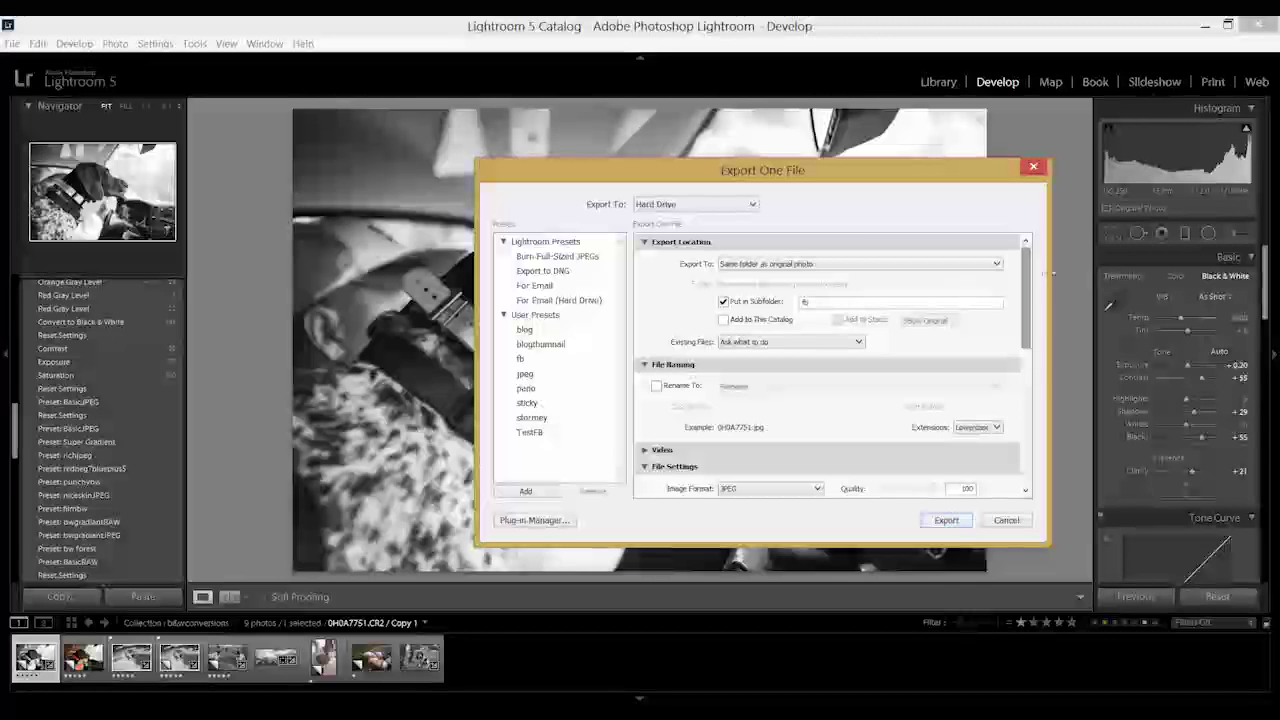
{"action": "left_click_drag", "start_coordinate": [1029, 290], "coordinate": [1036, 348]}
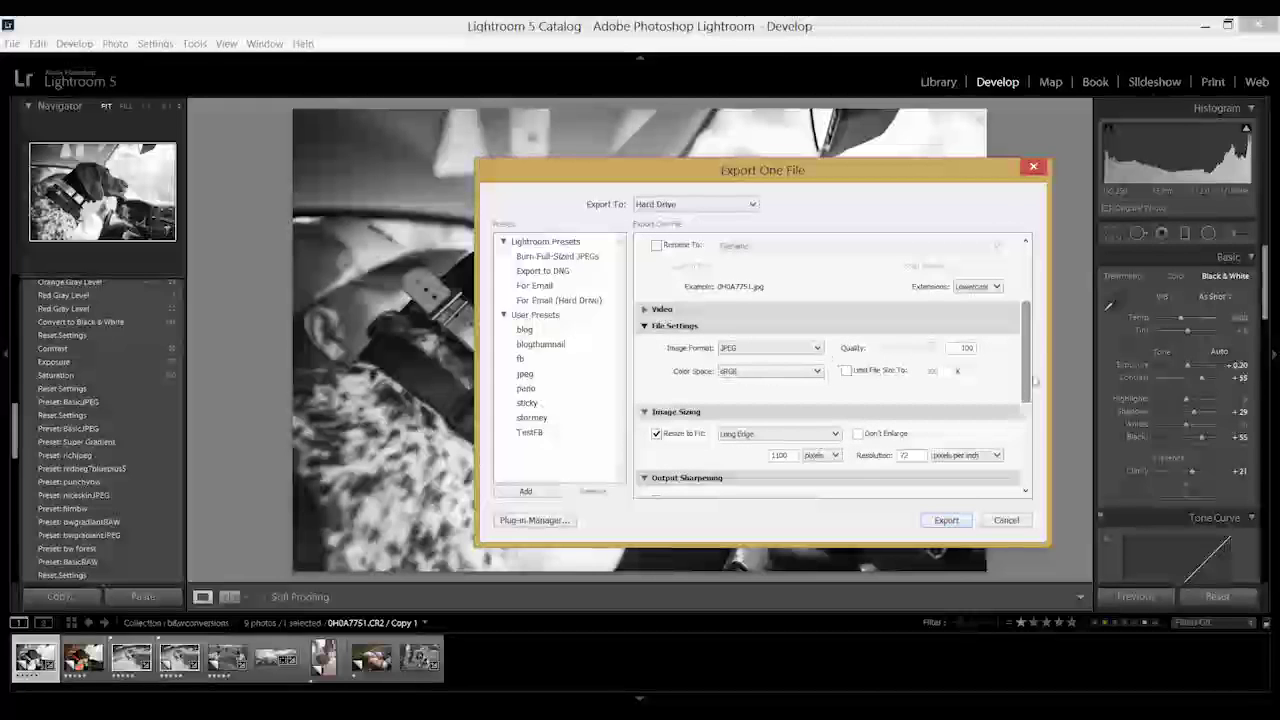
{"action": "left_click_drag", "start_coordinate": [1029, 368], "coordinate": [1029, 415]}
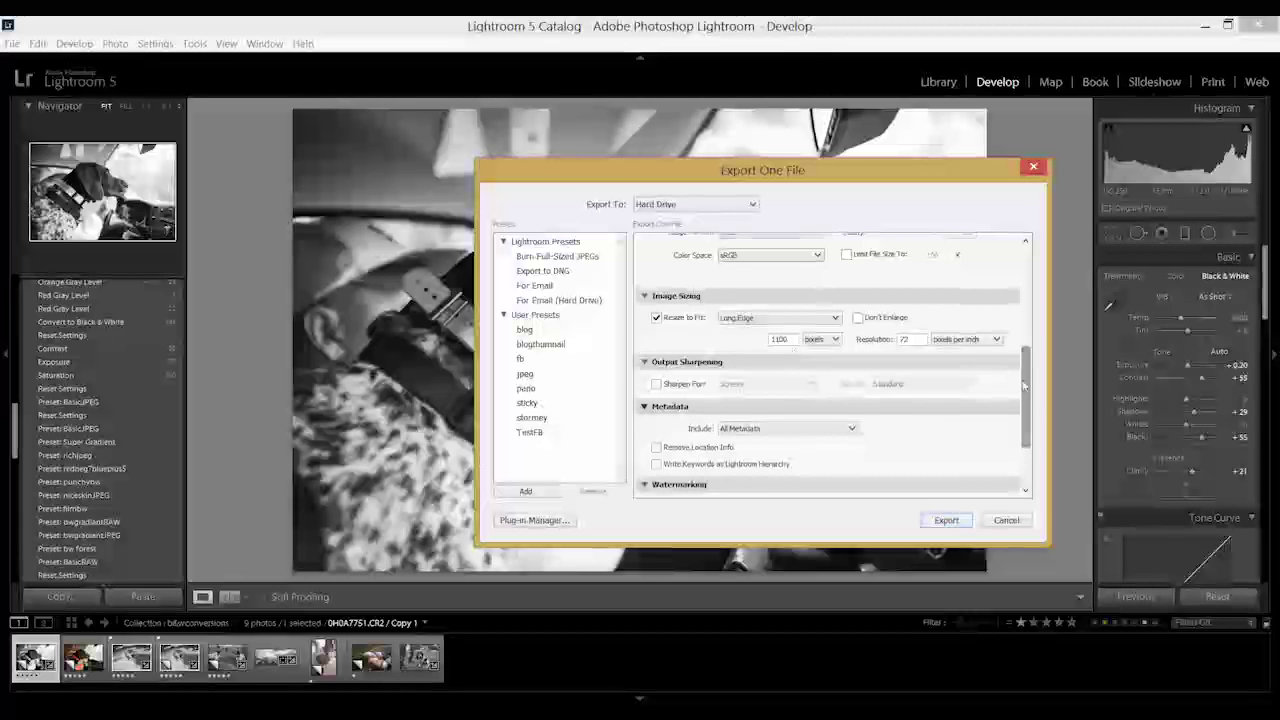
{"action": "left_click_drag", "start_coordinate": [1024, 384], "coordinate": [1025, 416]}
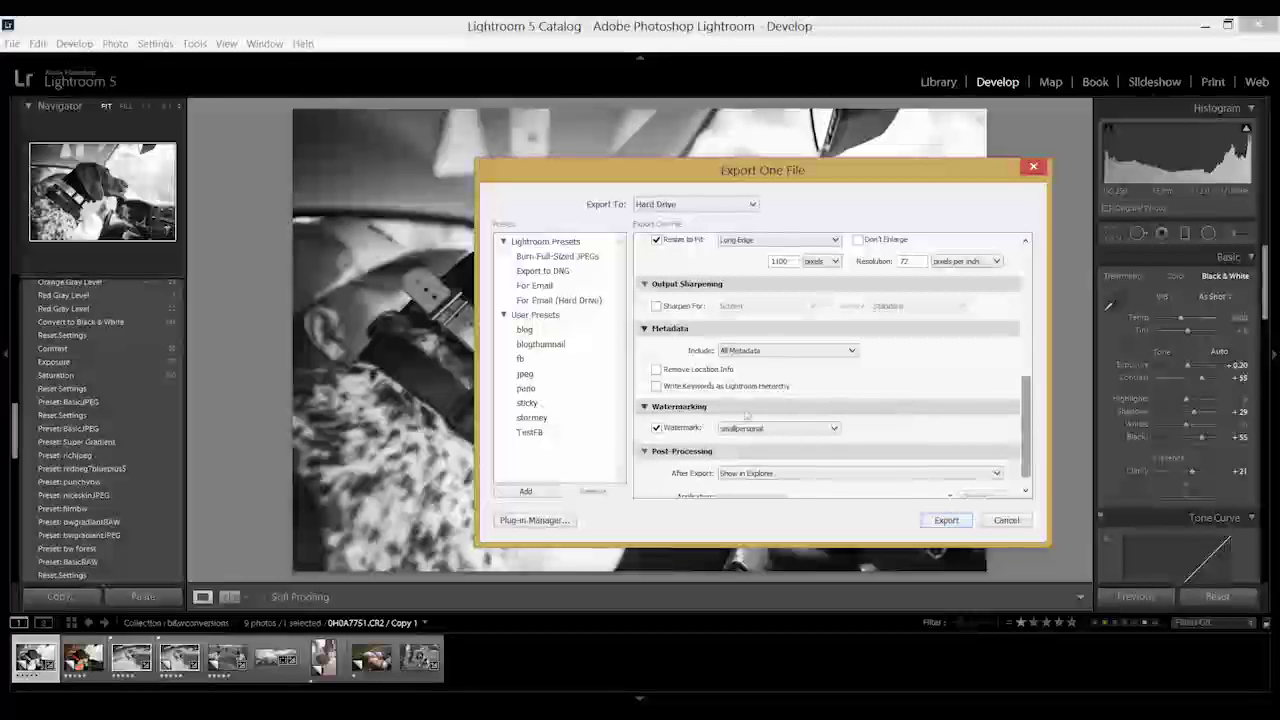
- Enable Watermark, open Edit Watermarks from the preset list, and switch the style to Graphic
{"action": "left_click", "coordinate": [656, 428]}
{"action": "left_click", "coordinate": [793, 430]}
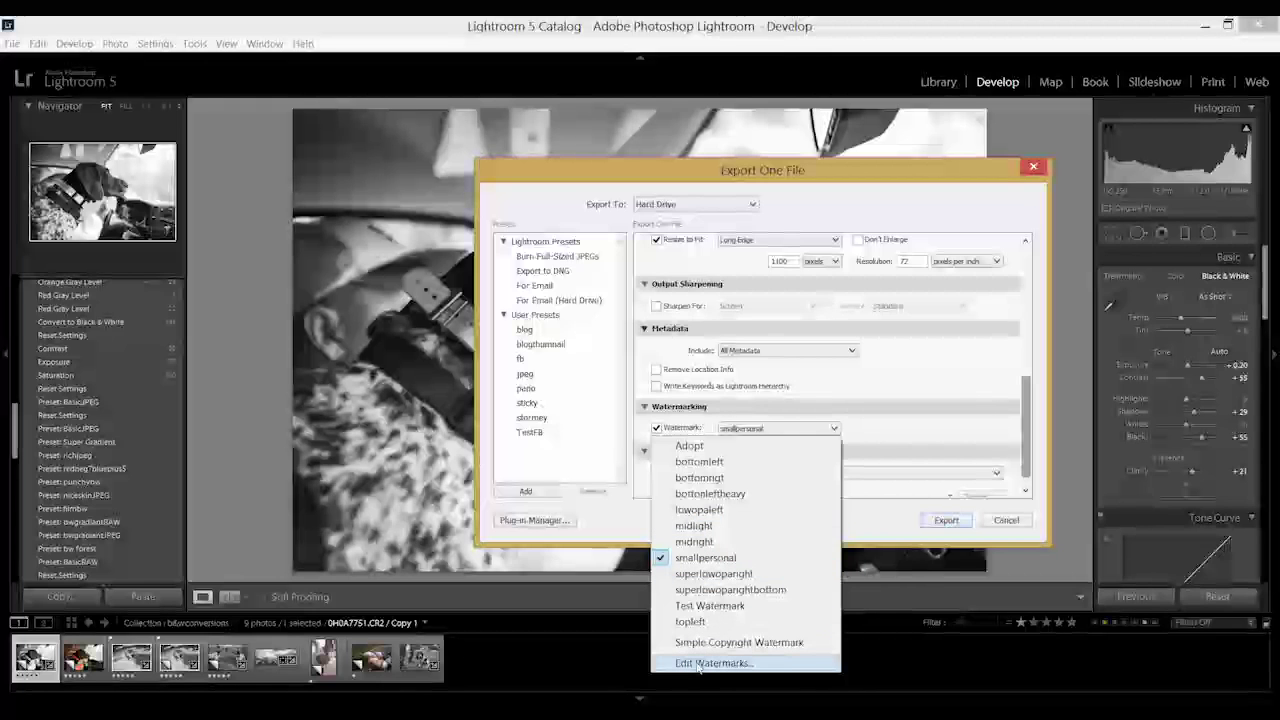
{"action": "left_click", "coordinate": [698, 664]}
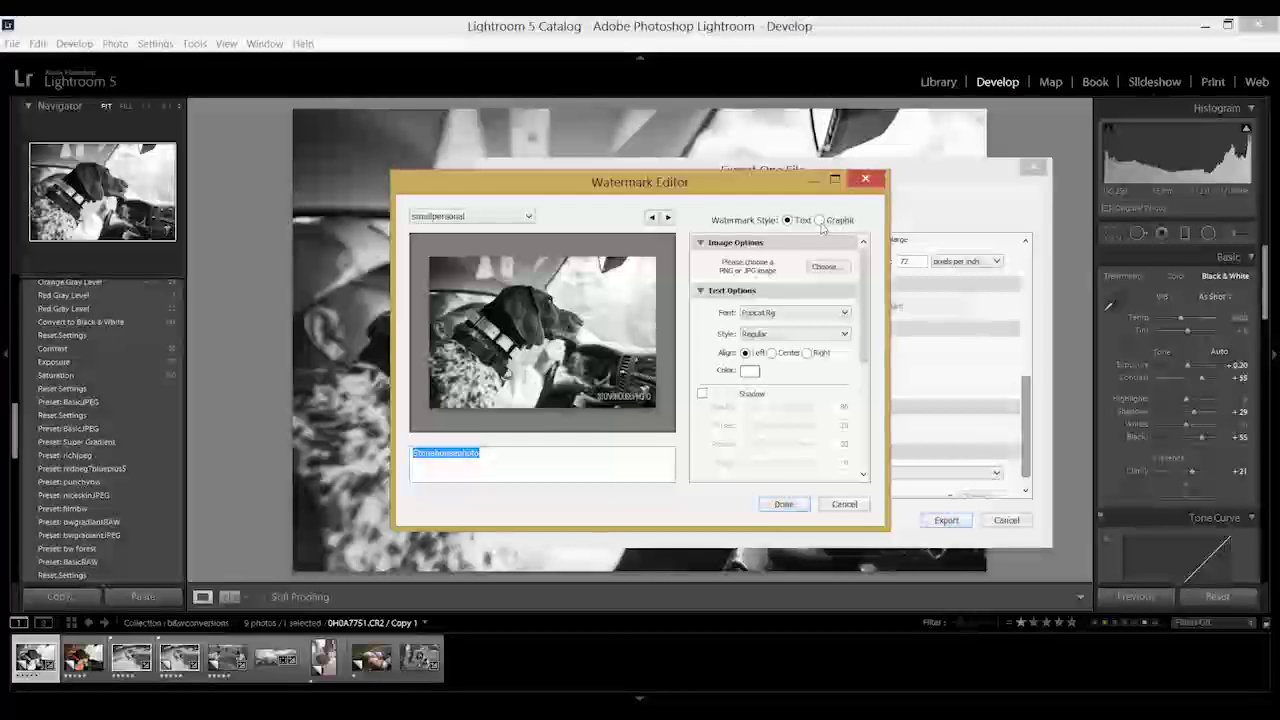
{"action": "left_click", "coordinate": [820, 220]}
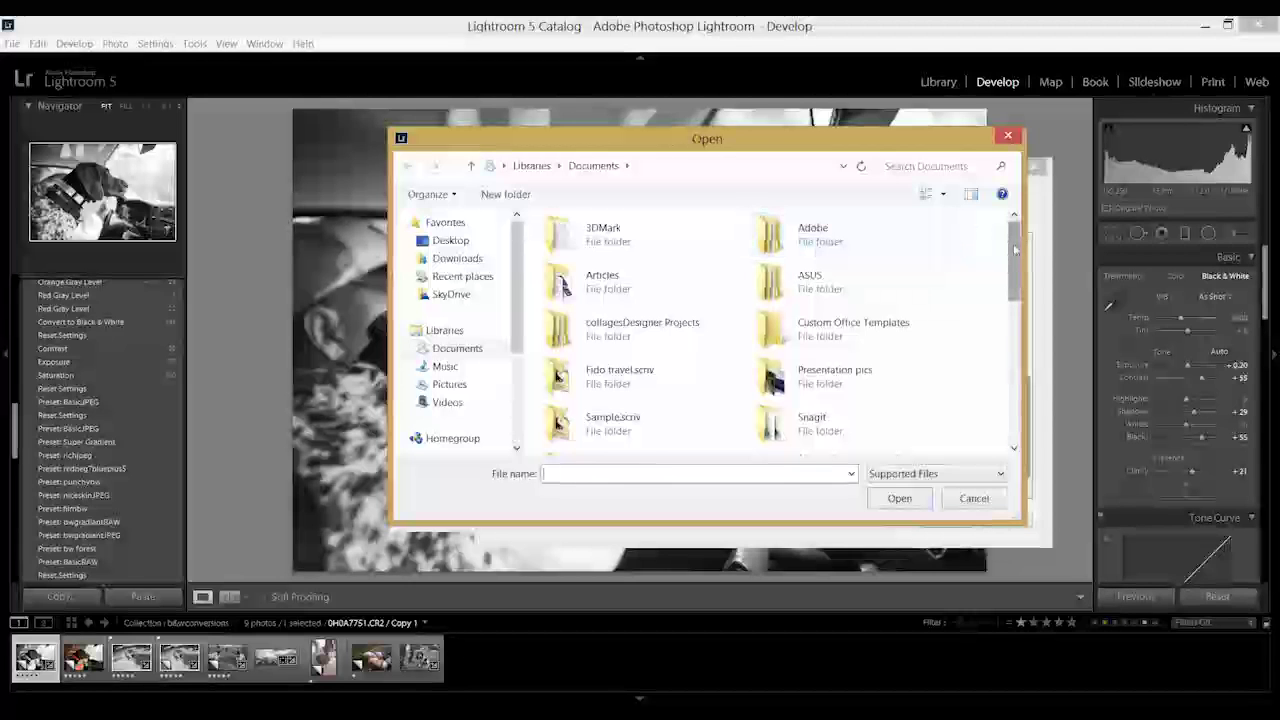
- Pick logo(1) from Documents > Presentation pics as the watermark image
{"action": "left_click_drag", "start_coordinate": [1015, 250], "coordinate": [1022, 320]}
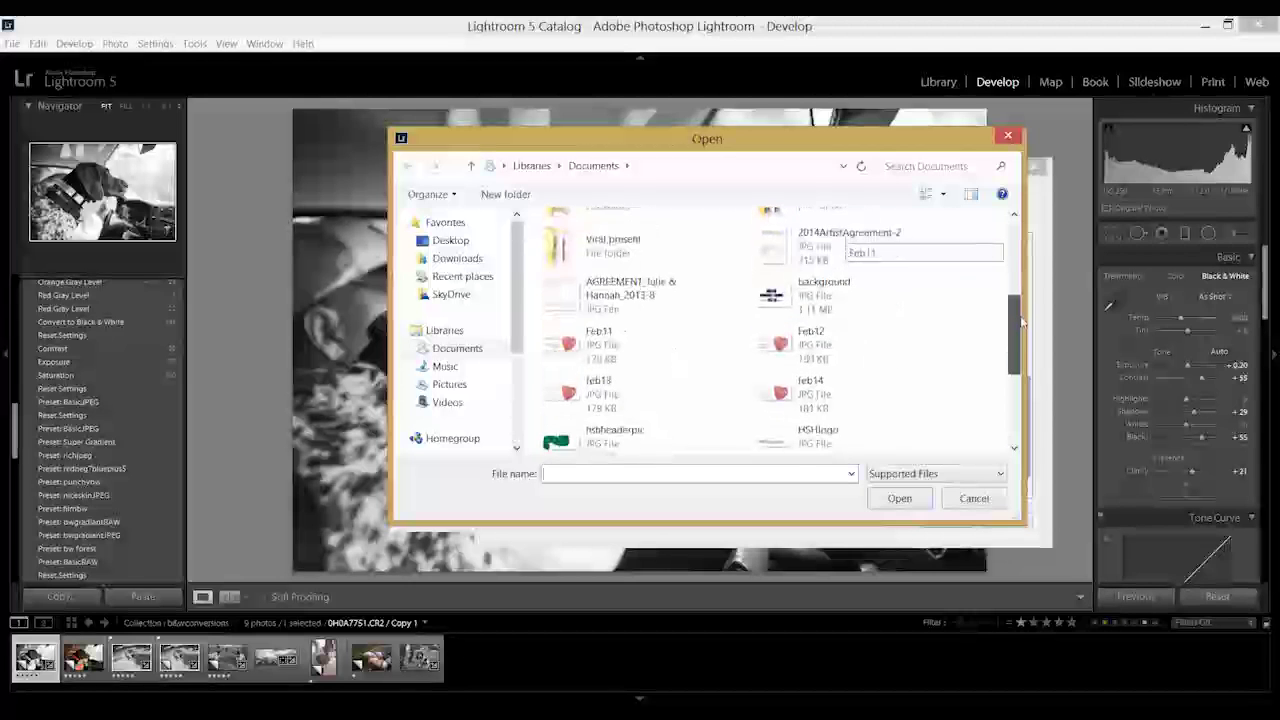
{"action": "scroll", "coordinate": [1020, 320], "scroll_direction": "up", "scroll_amount": 4}
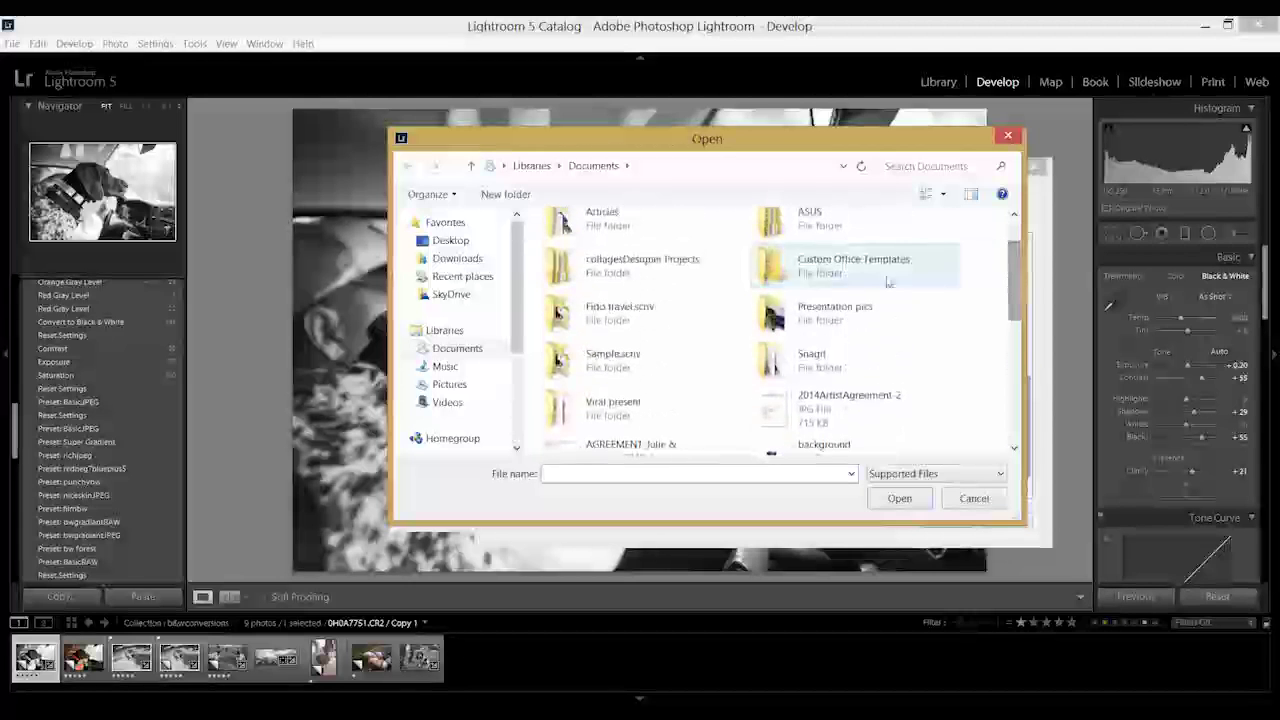
{"action": "double_click", "coordinate": [860, 316]}
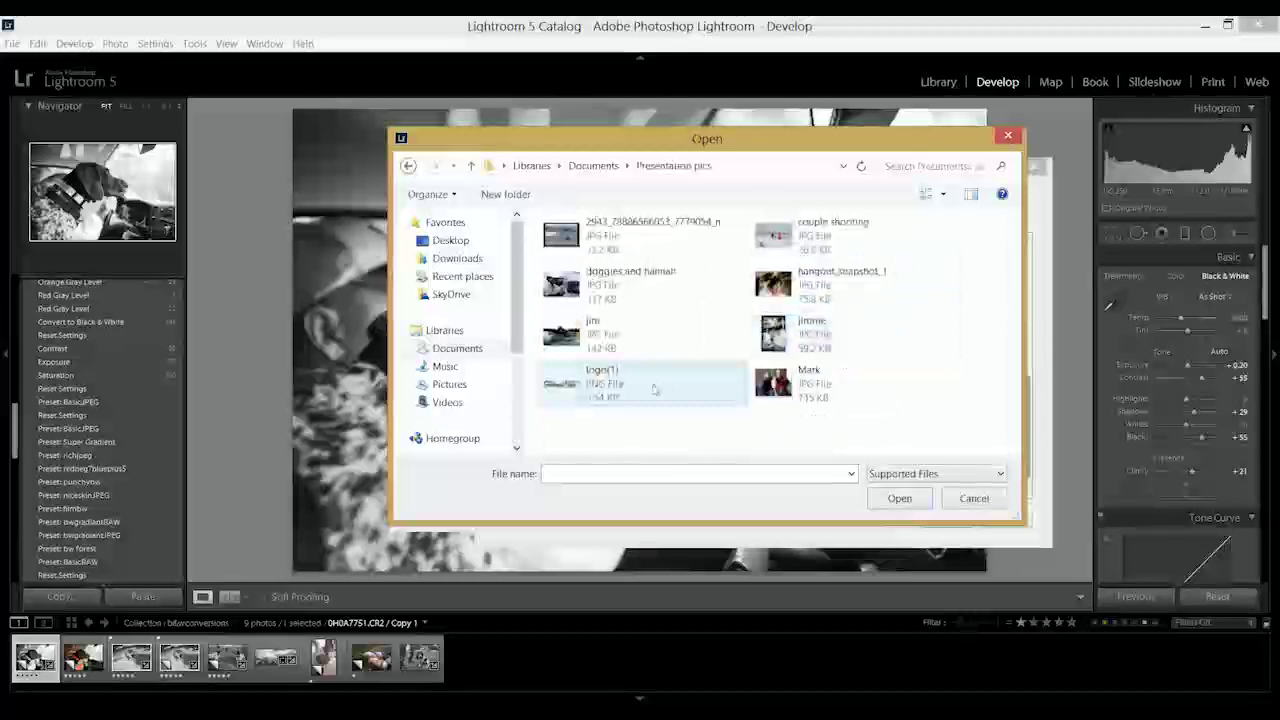
{"action": "double_click", "coordinate": [616, 385]}
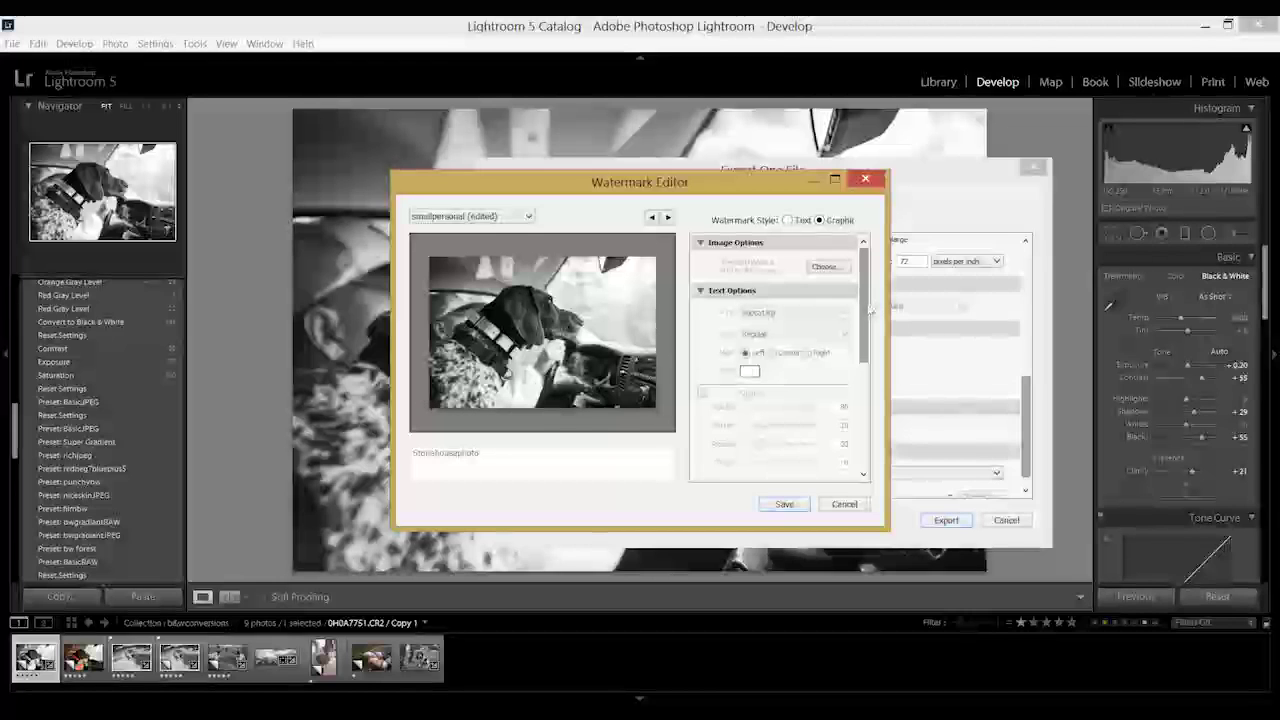
- Anchor the logo to the top-right corner and keep proportional sizing at about 21
{"action": "left_click_drag", "start_coordinate": [866, 311], "coordinate": [870, 416]}
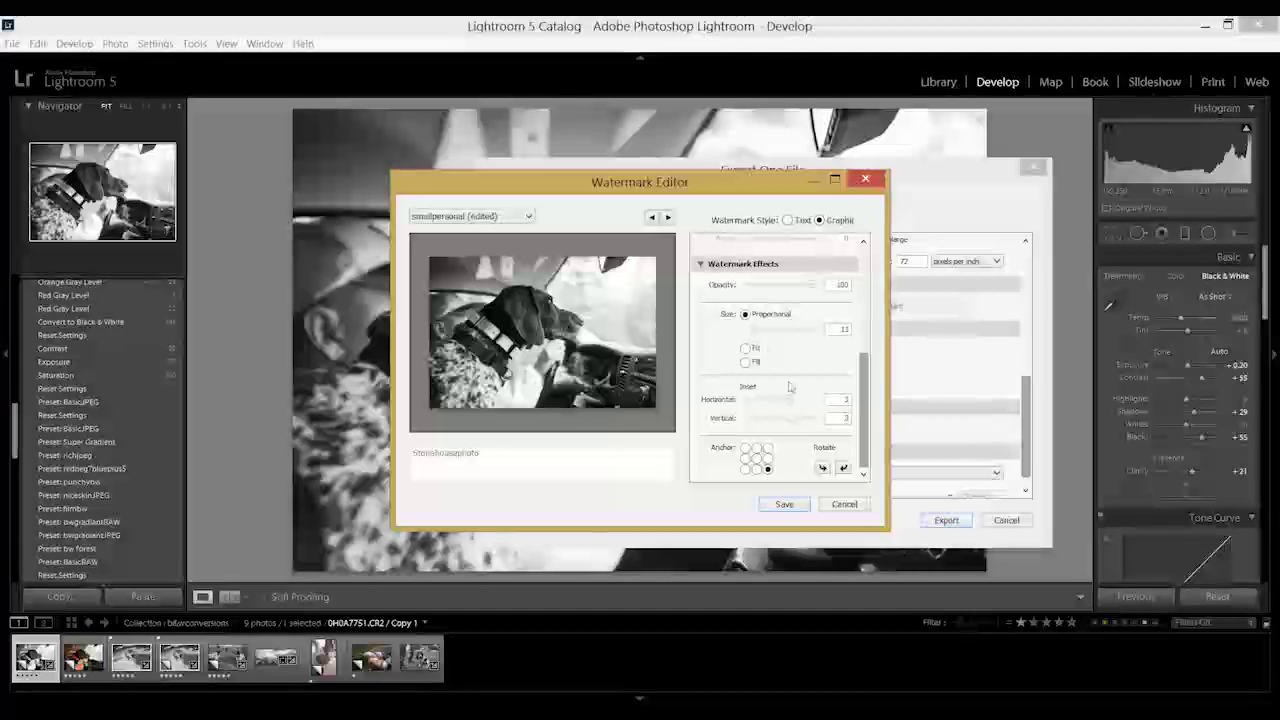
{"action": "left_click", "coordinate": [768, 448]}
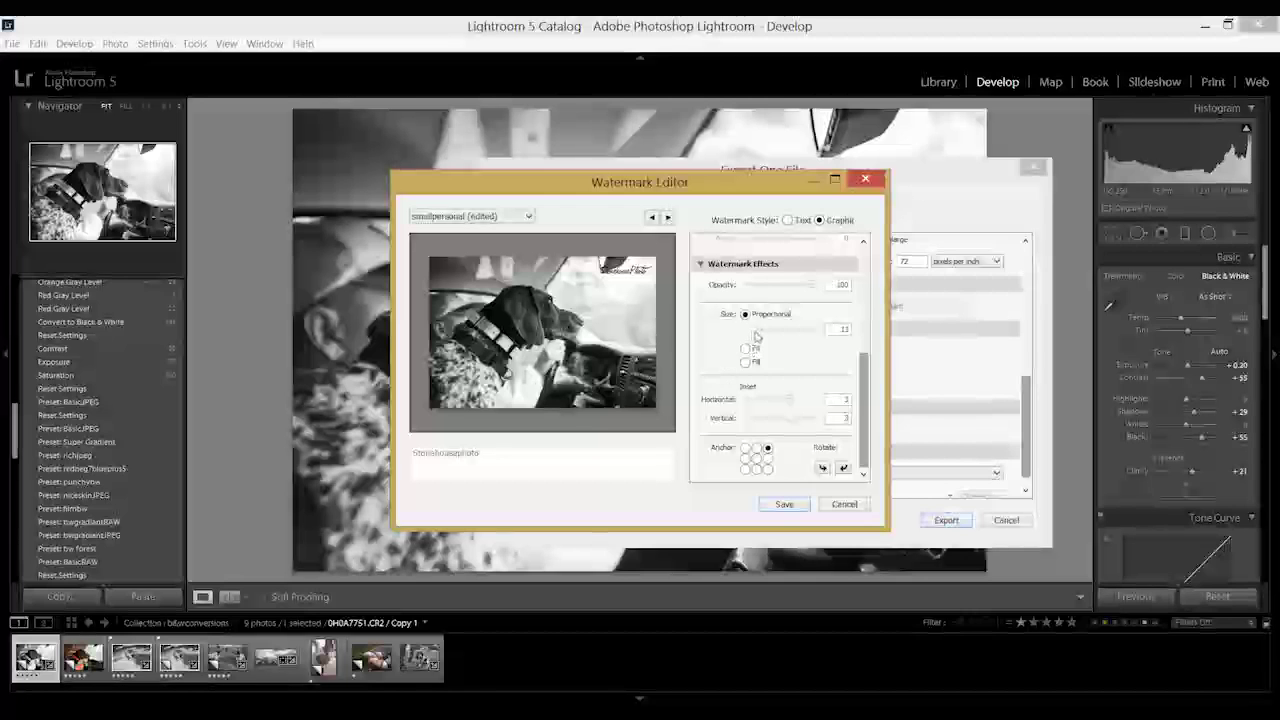
{"action": "left_click_drag", "start_coordinate": [755, 337], "coordinate": [760, 337]}
{"action": "left_click", "coordinate": [745, 348]}
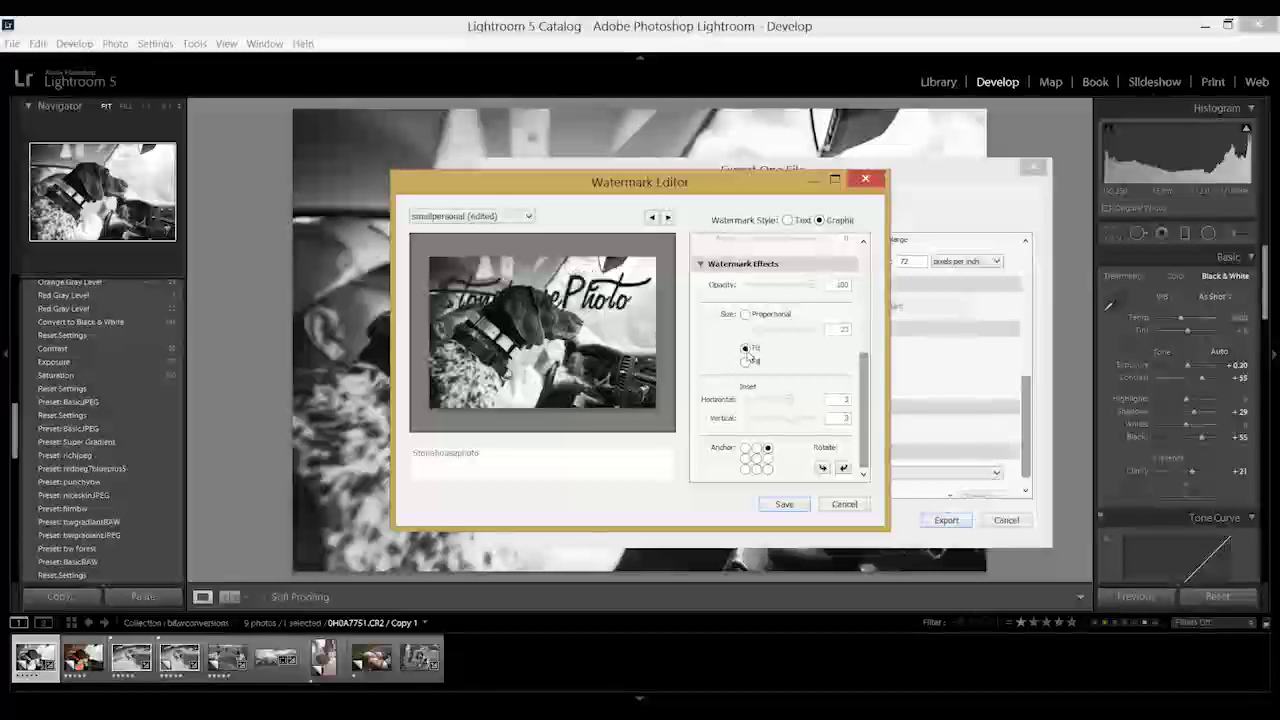
{"action": "left_click", "coordinate": [746, 362]}
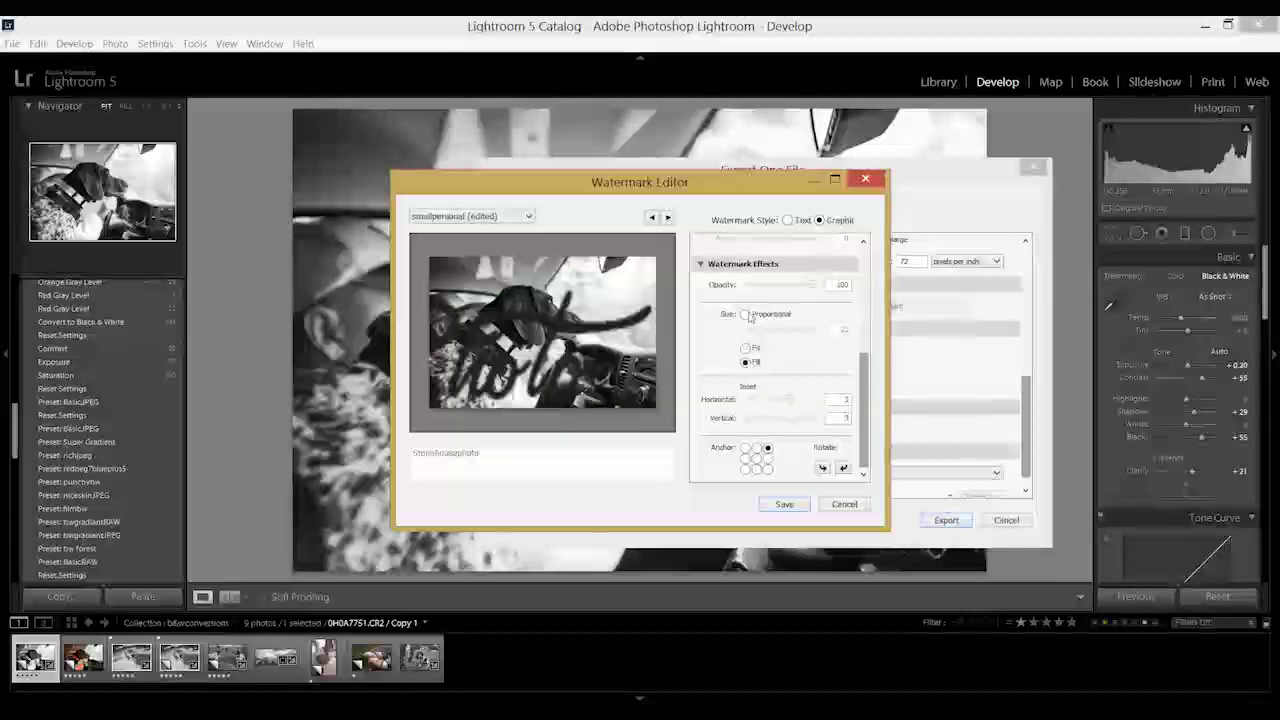
{"action": "left_click", "coordinate": [745, 315]}
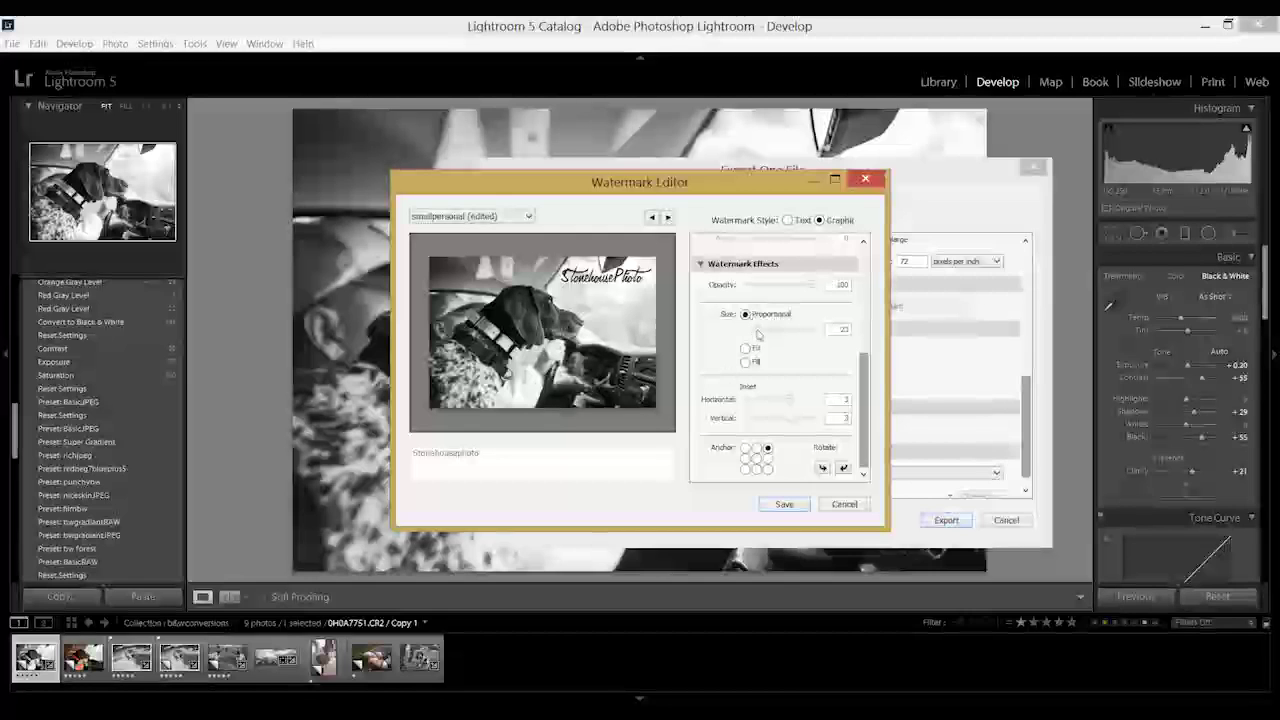
{"action": "left_click", "coordinate": [758, 333]}
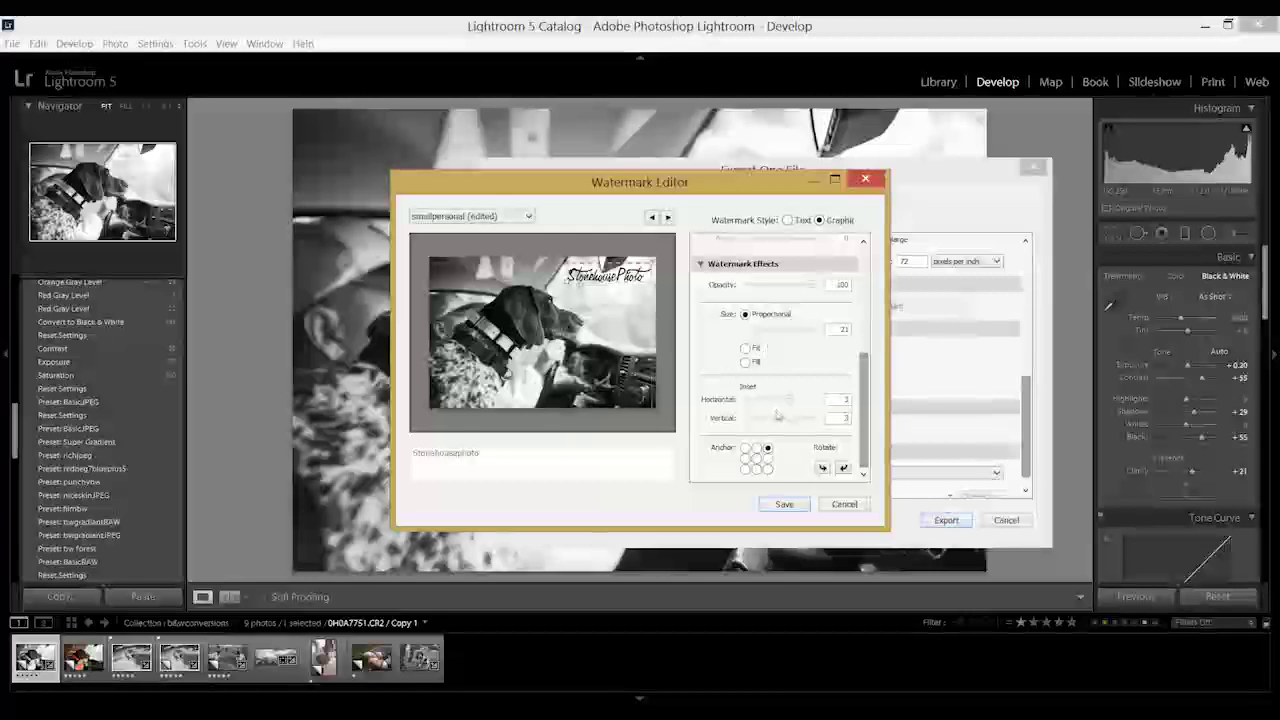
- Set the logo watermark's insets to 7 and review the Watermark Effects settings
{"action": "left_click_drag", "start_coordinate": [788, 404], "coordinate": [804, 424]}
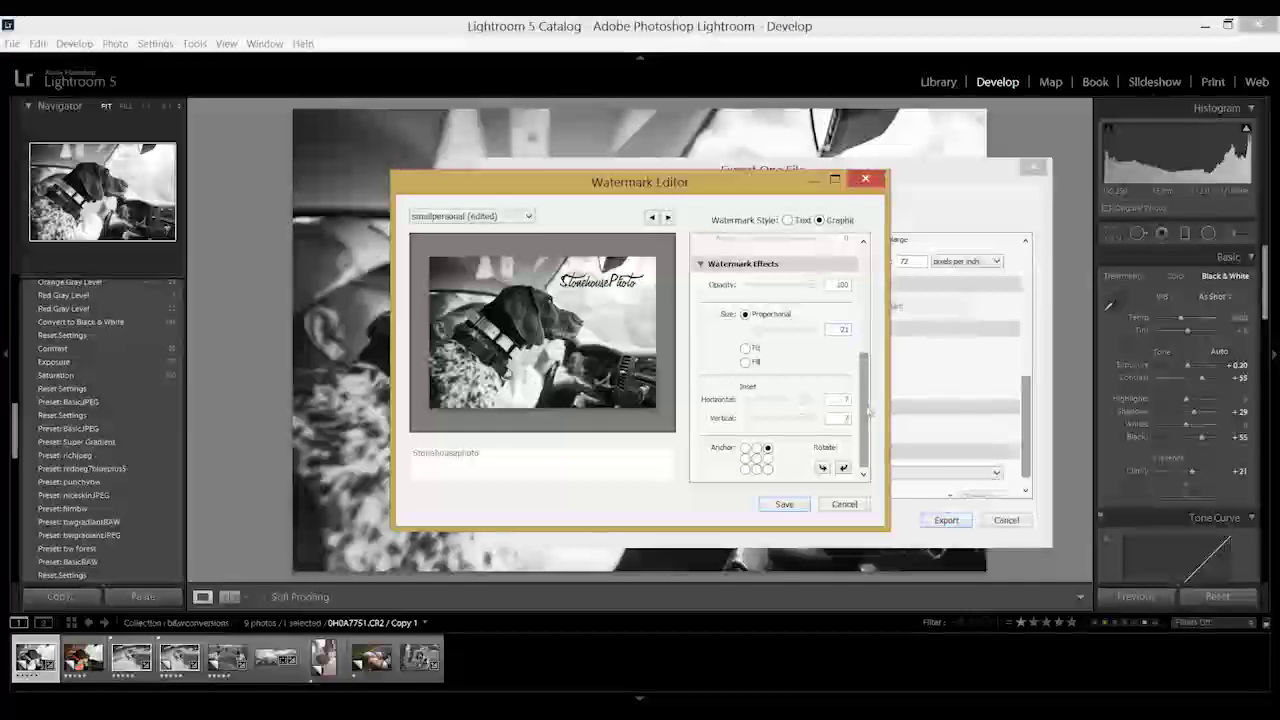
{"action": "scroll", "coordinate": [866, 413], "scroll_direction": "up", "scroll_amount": 1}
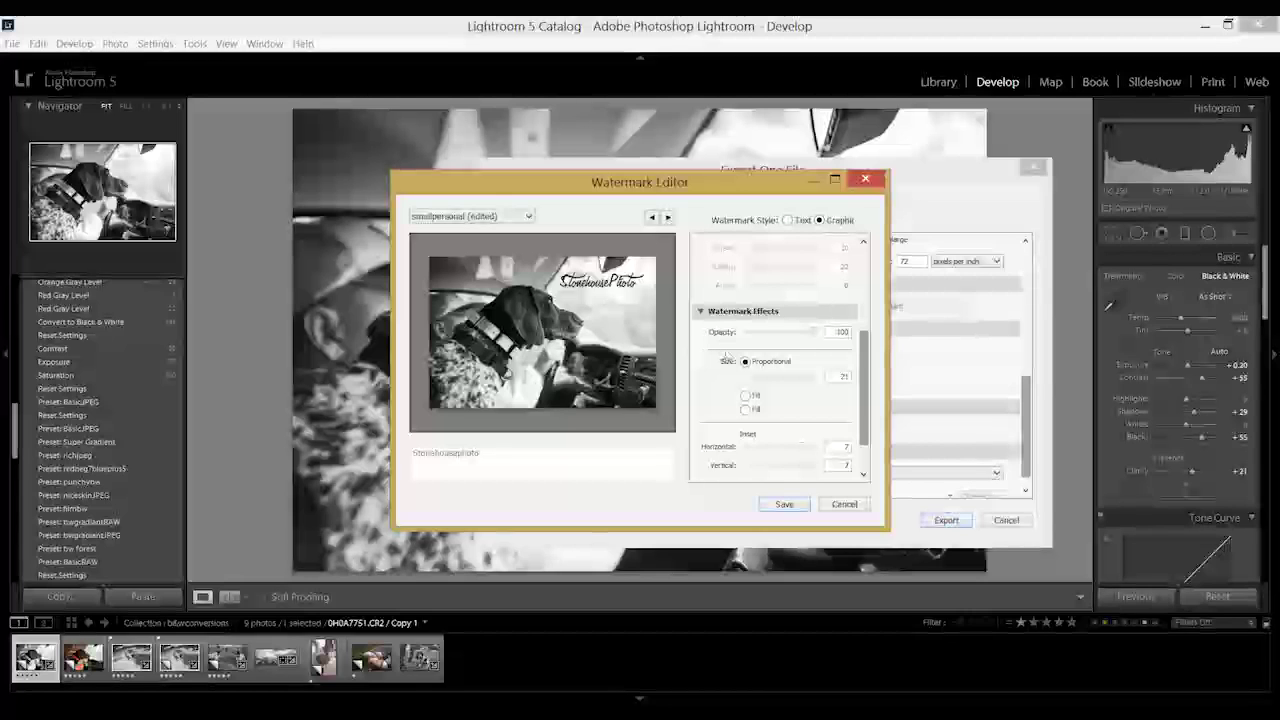
{"action": "left_click_drag", "start_coordinate": [866, 393], "coordinate": [862, 322]}
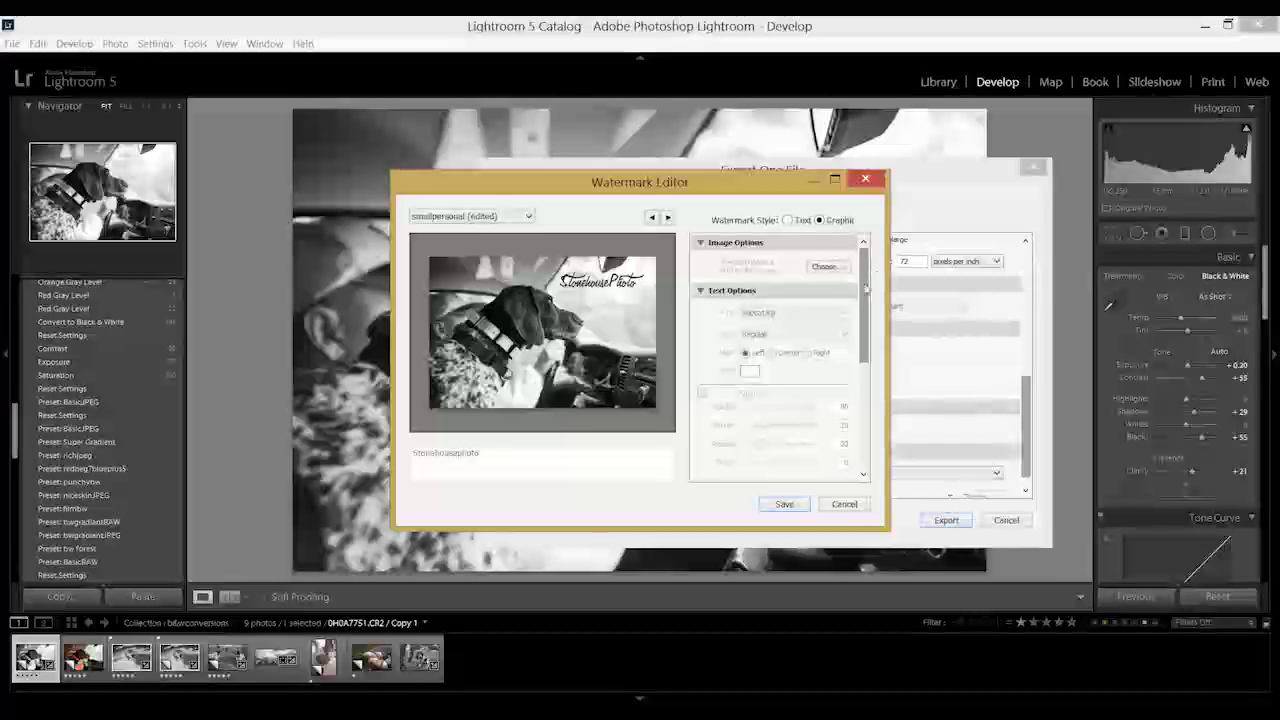
{"action": "scroll", "coordinate": [780, 400], "scroll_direction": "down", "scroll_amount": 5}
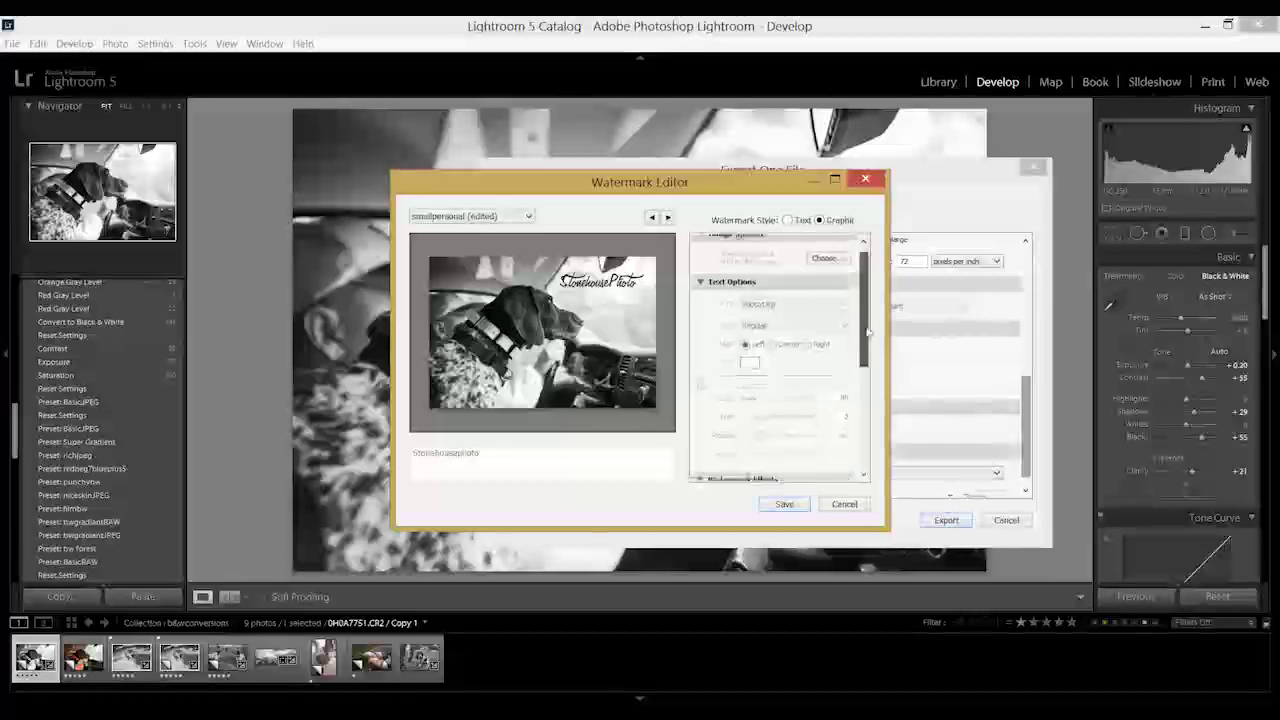
- Save the logo watermark as the new preset StonehousePhotoblackrightupper
{"action": "left_click", "coordinate": [785, 505]}
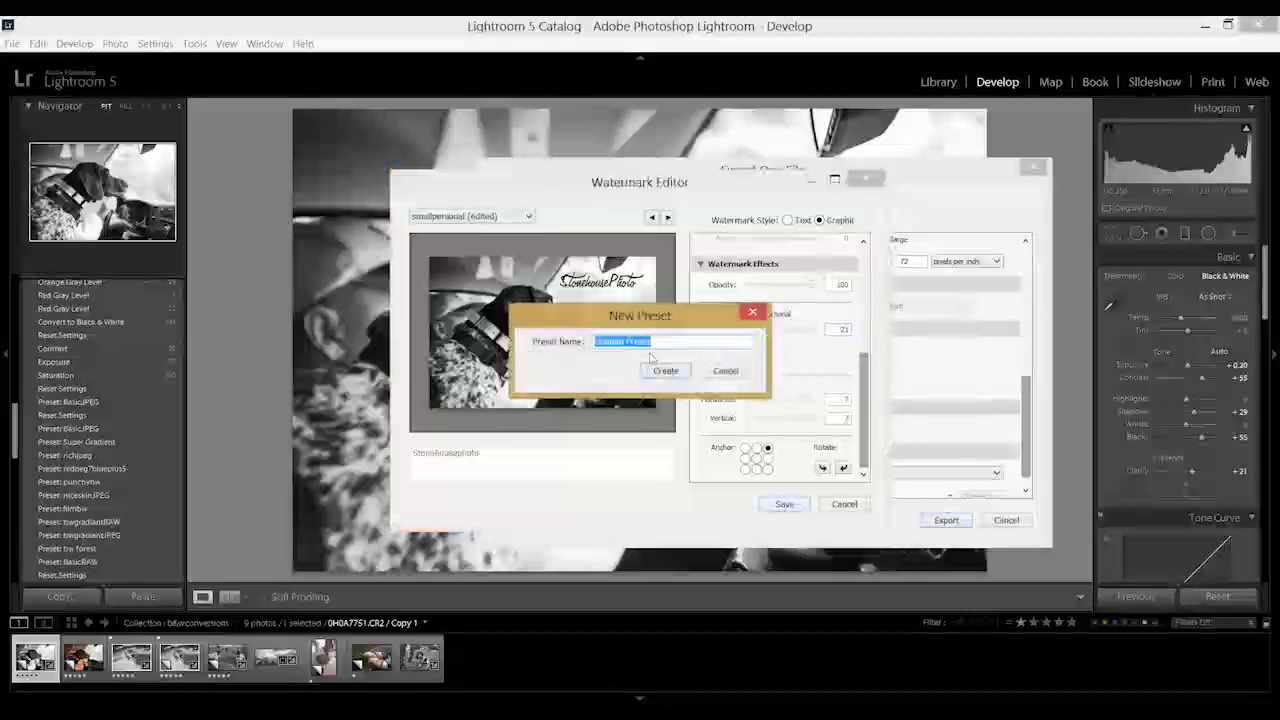
{"action": "type", "text": "S"}
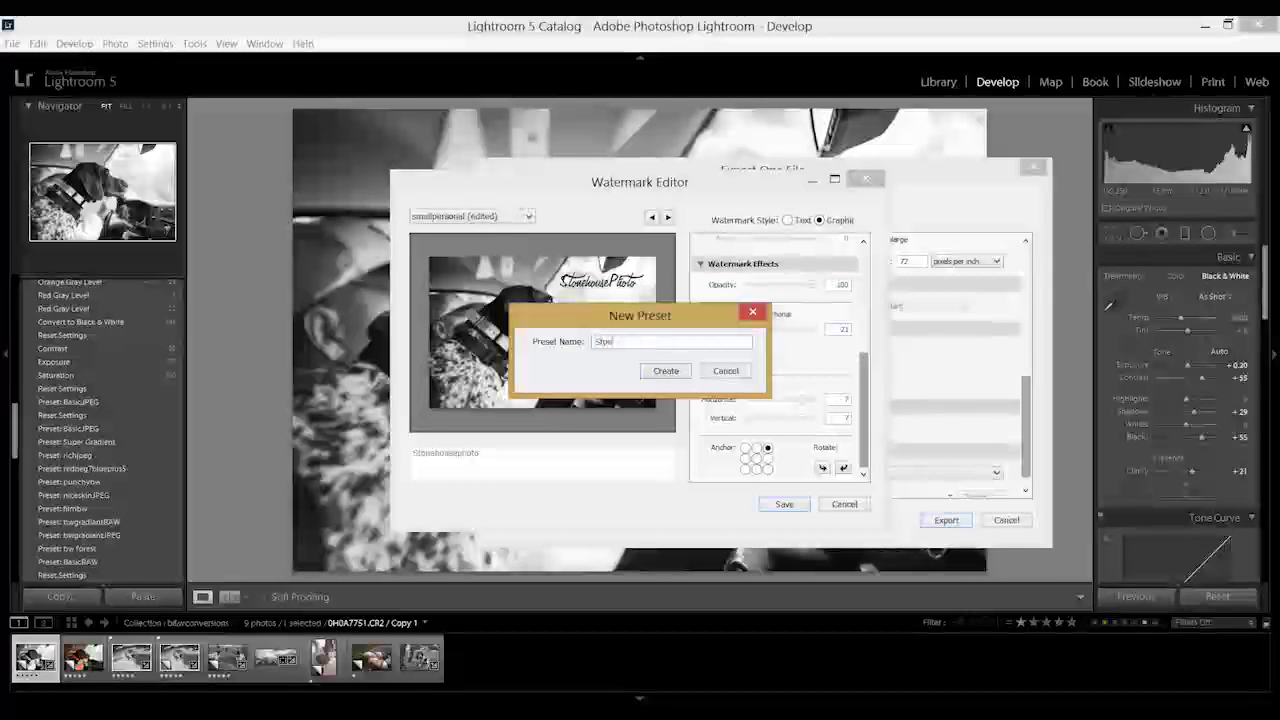
{"action": "type", "text": "tonehousePhotolackrightup"}
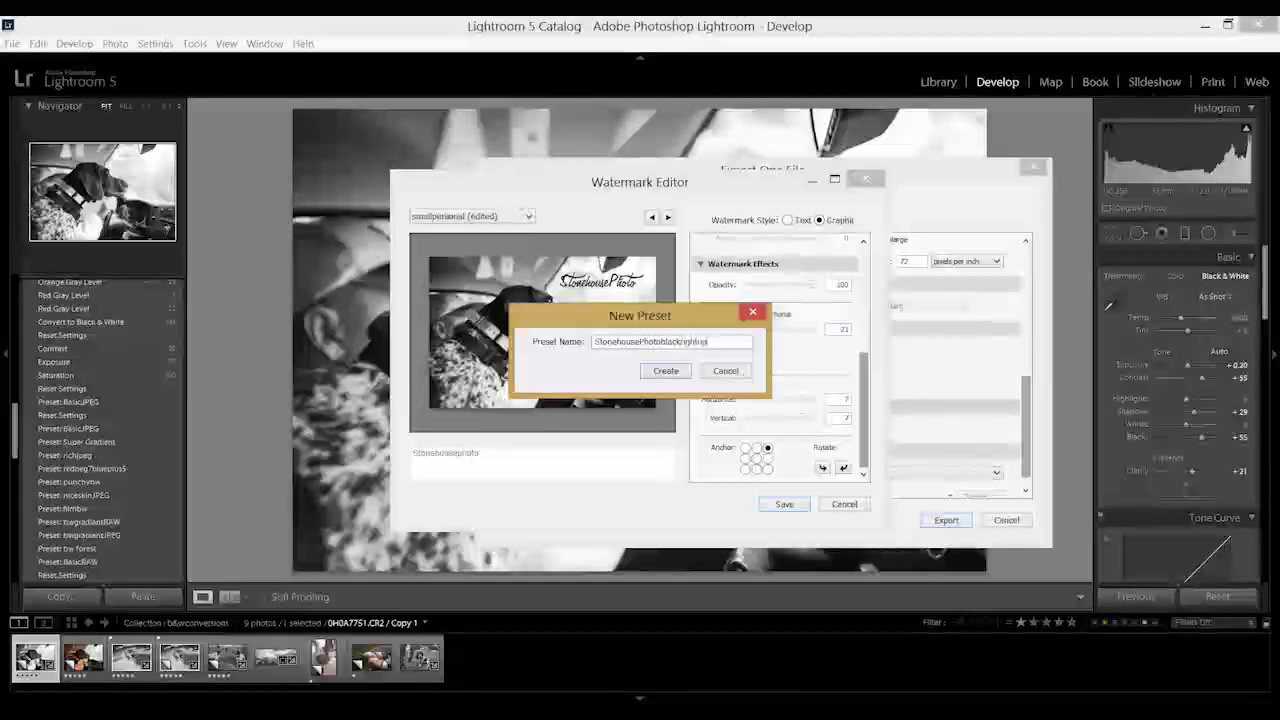
{"action": "type", "text": "er"}
{"action": "left_click", "coordinate": [666, 371]}
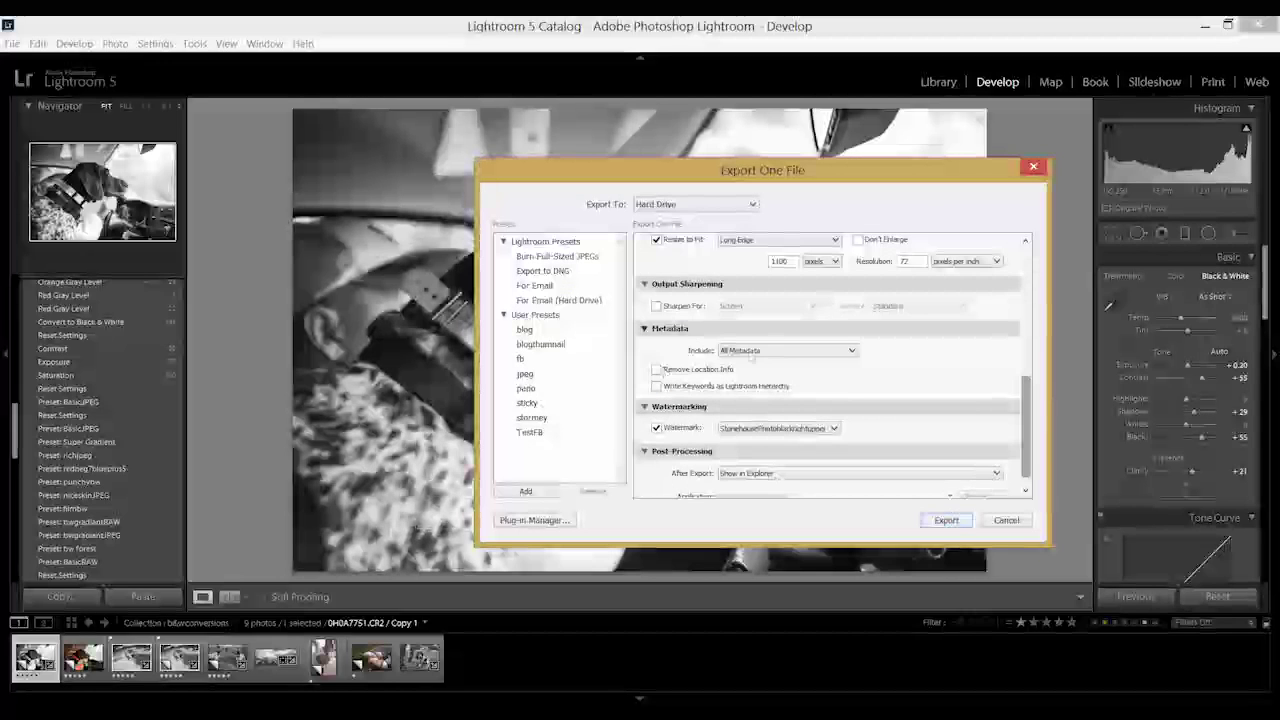
- Export the watermarked photo, skipping the JPG that already exists
{"action": "scroll", "coordinate": [1027, 388], "scroll_direction": "down", "scroll_amount": 1}
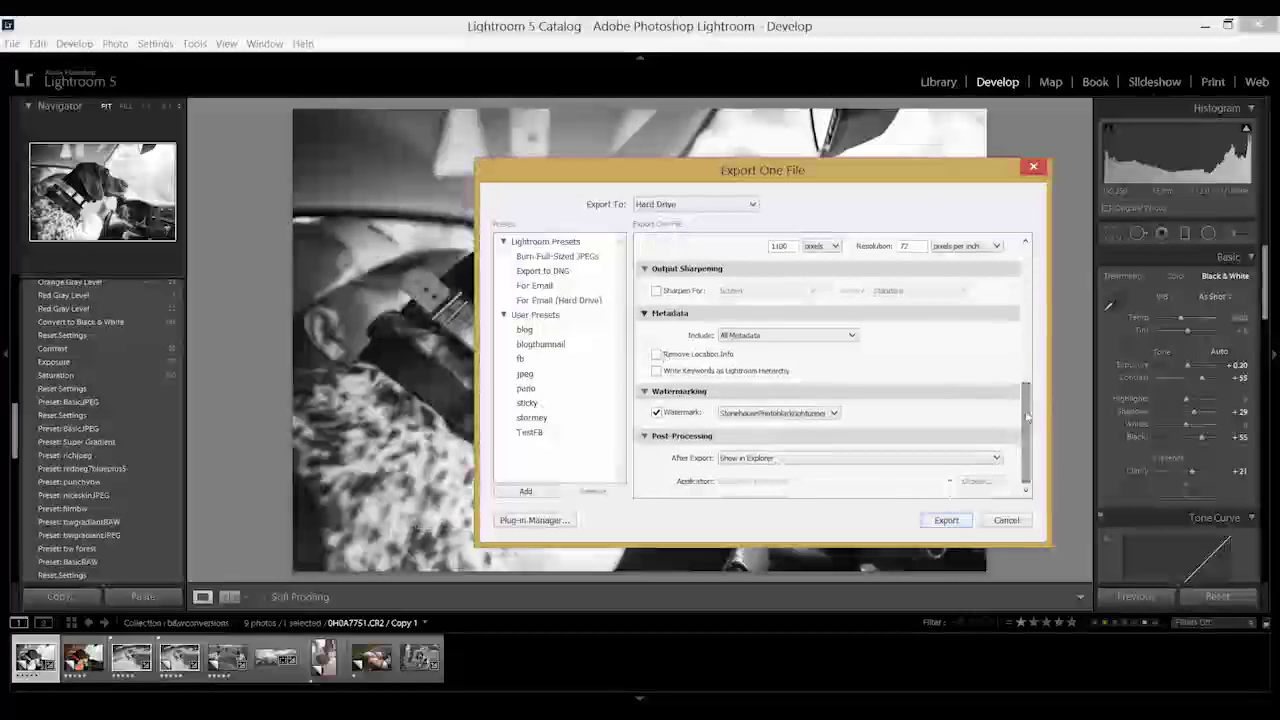
{"action": "left_click", "coordinate": [945, 521]}
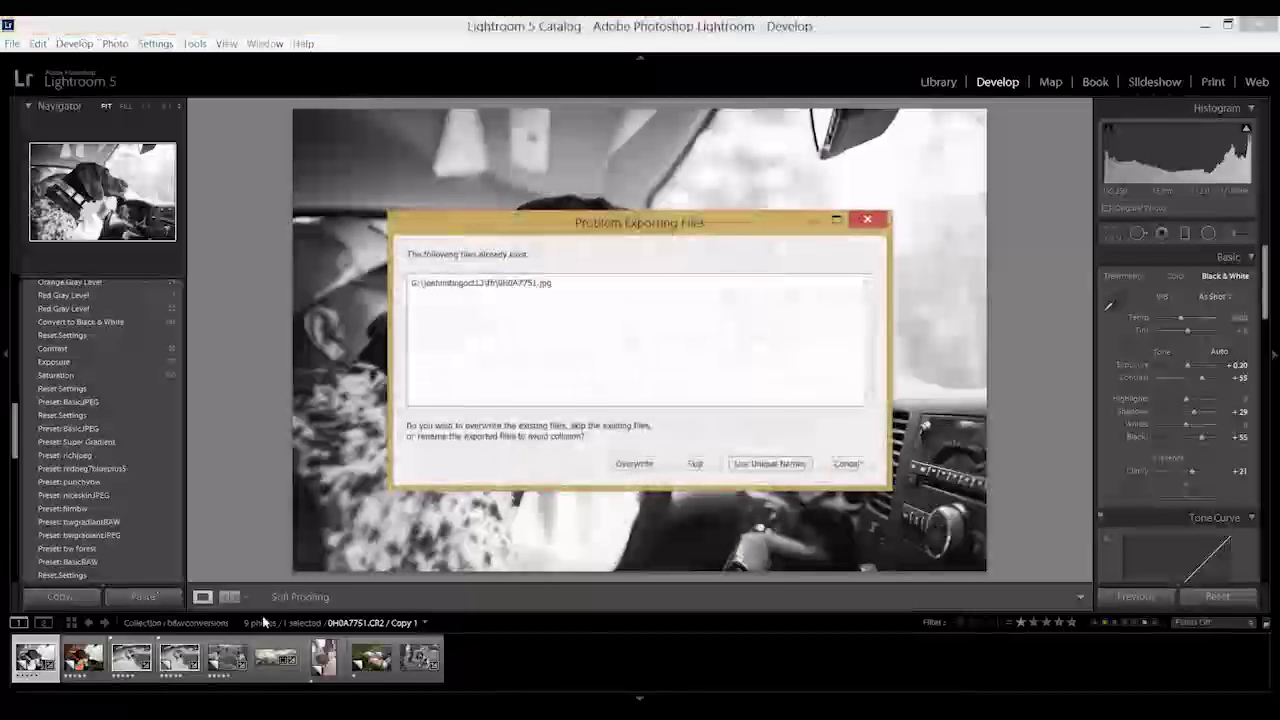
{"action": "left_click", "coordinate": [686, 462]}
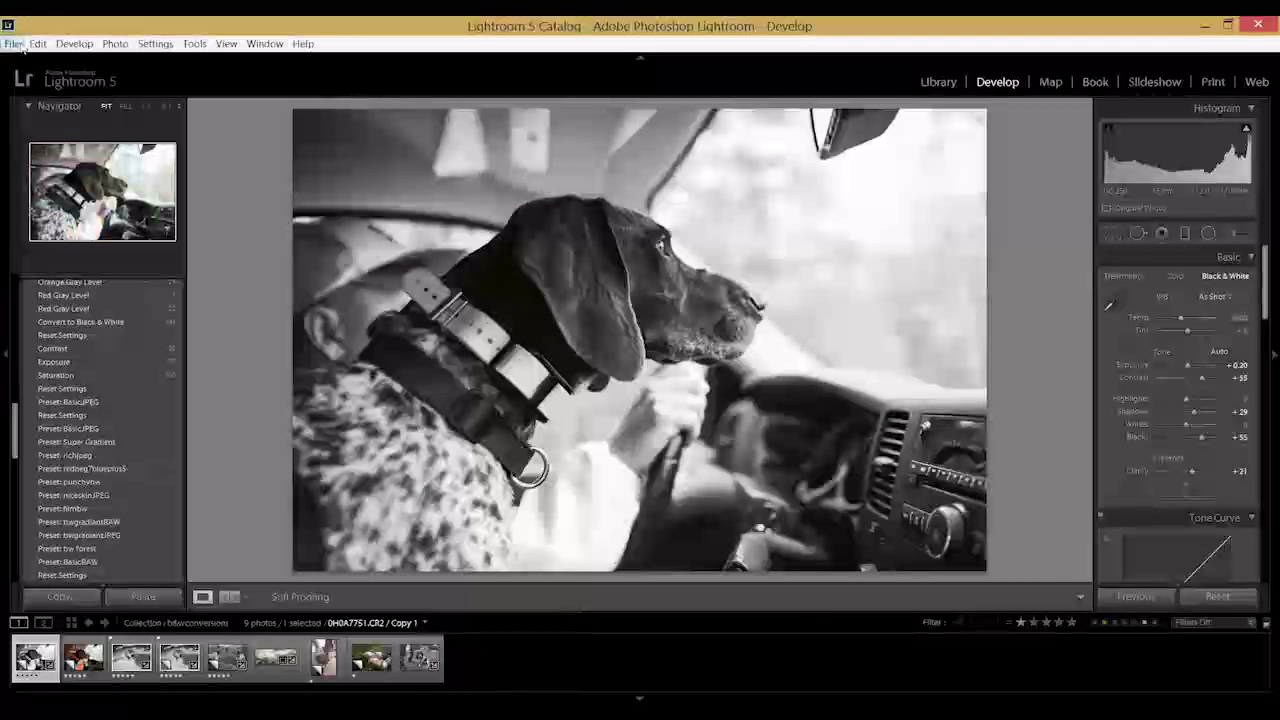
- Reopen File > Export and scroll down to the StonehousePhotoblackrightupper watermark setting
{"action": "left_click", "coordinate": [16, 44]}
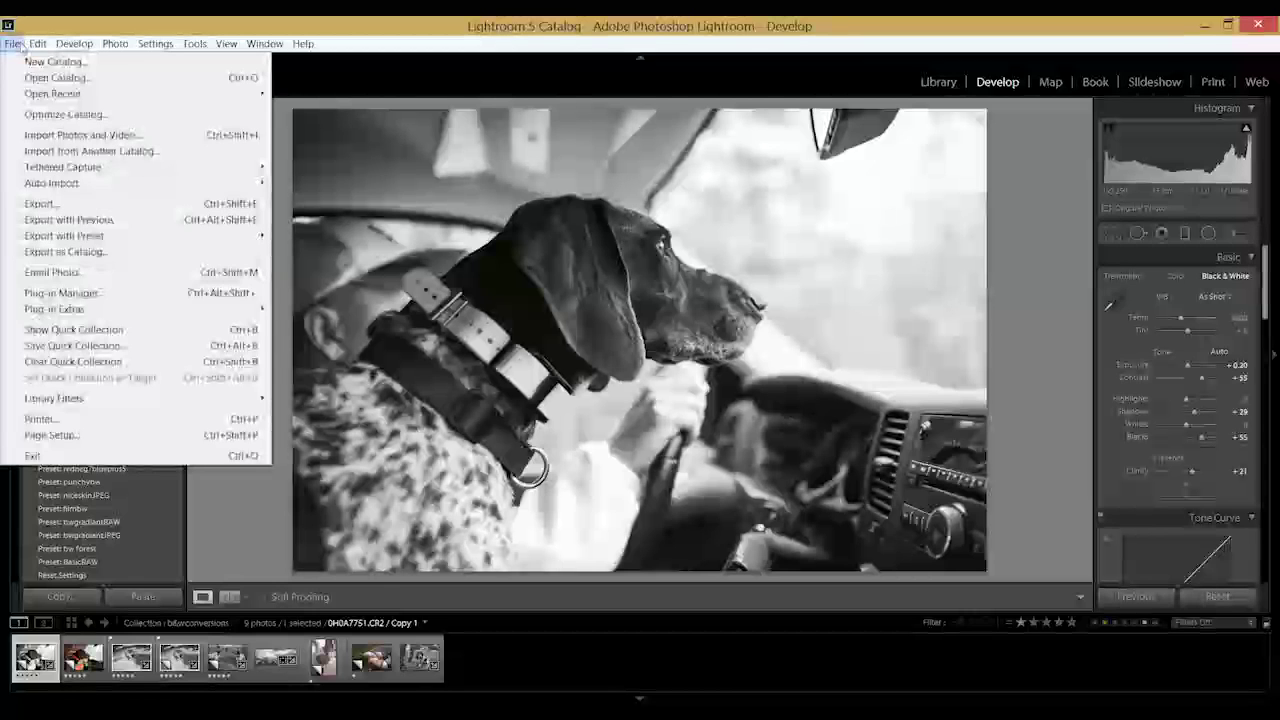
{"action": "left_click", "coordinate": [64, 203]}
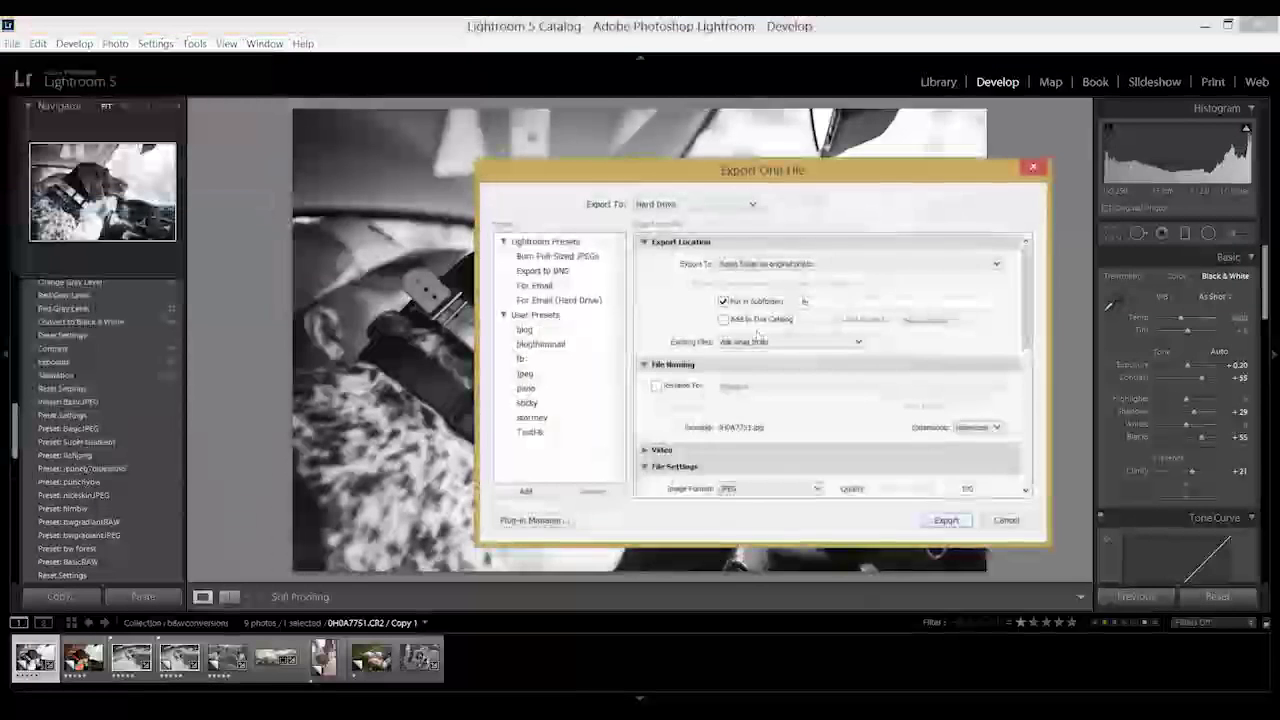
{"action": "left_click_drag", "start_coordinate": [1026, 320], "coordinate": [1032, 515]}
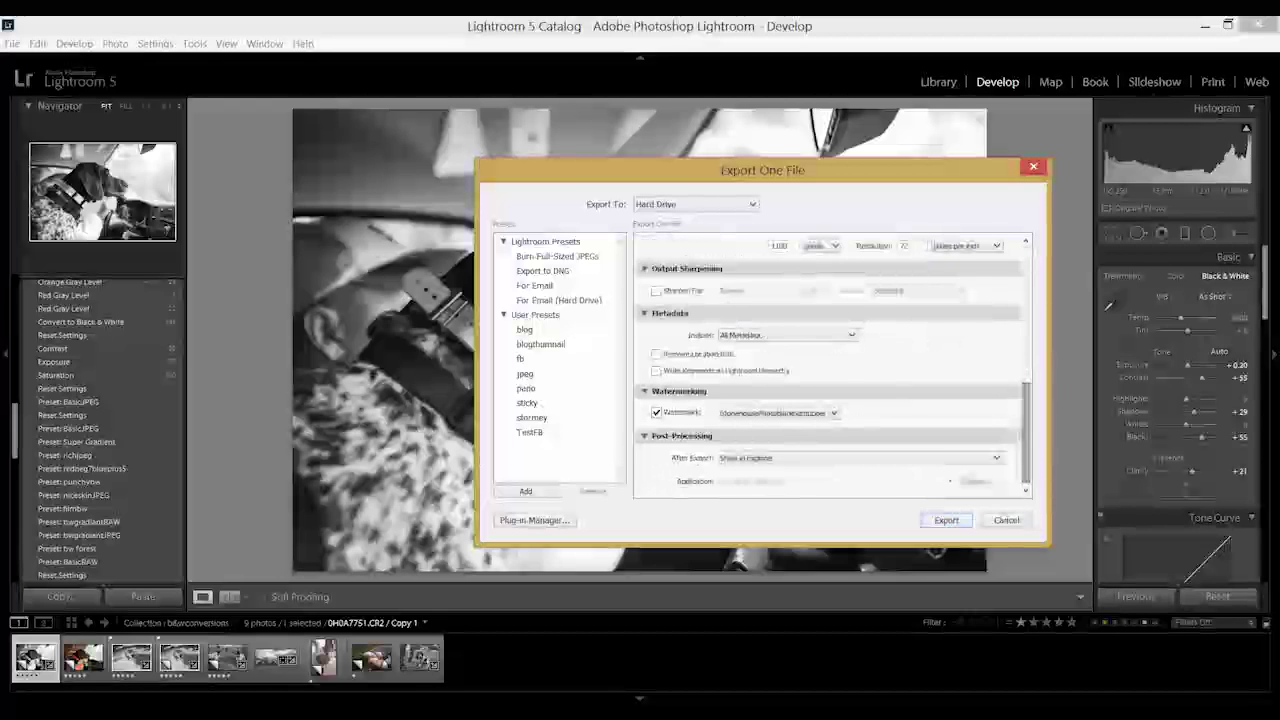
- Open Edit Watermarks and switch the watermark style to Text
{"action": "left_click", "coordinate": [741, 416]}
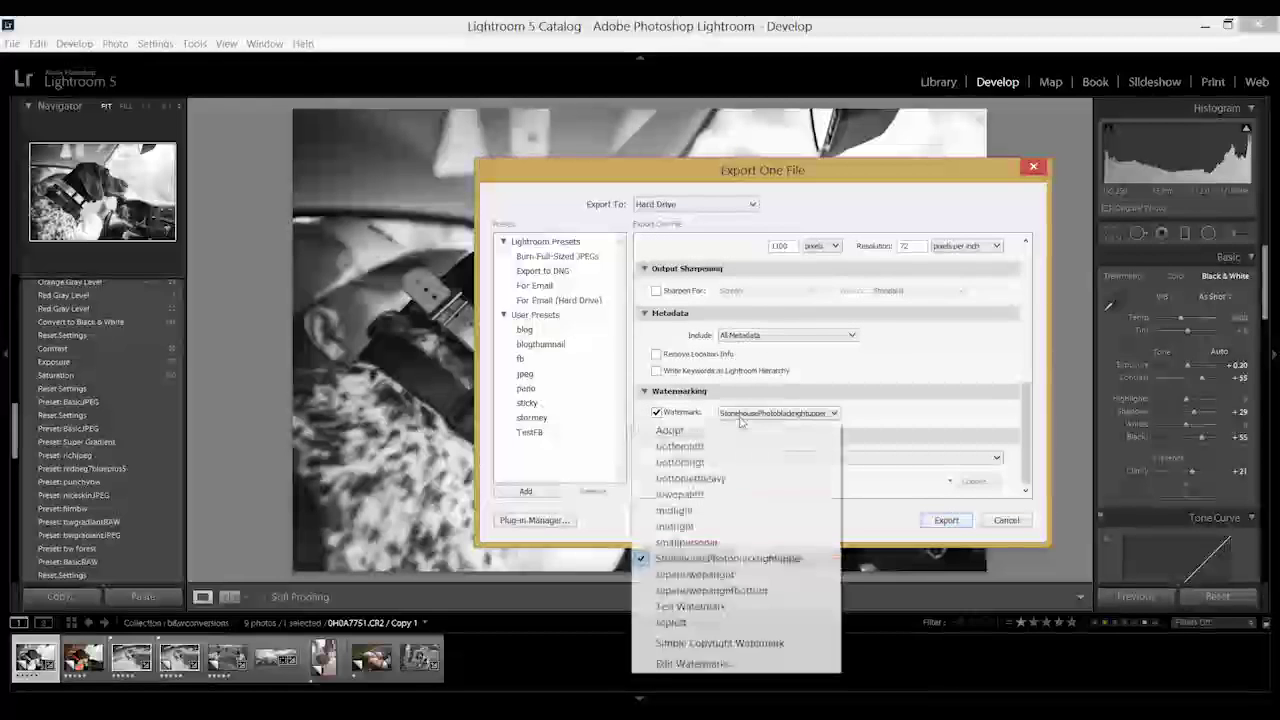
{"action": "left_click", "coordinate": [677, 665]}
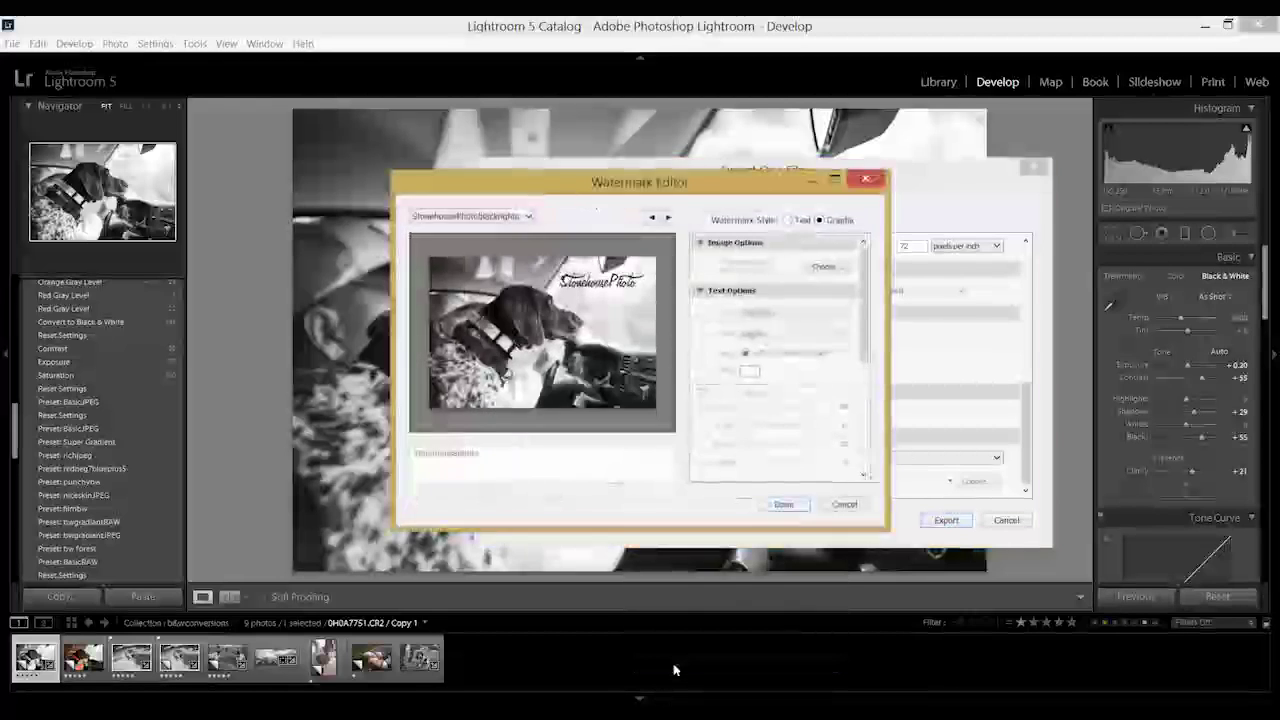
{"action": "left_click", "coordinate": [788, 221]}
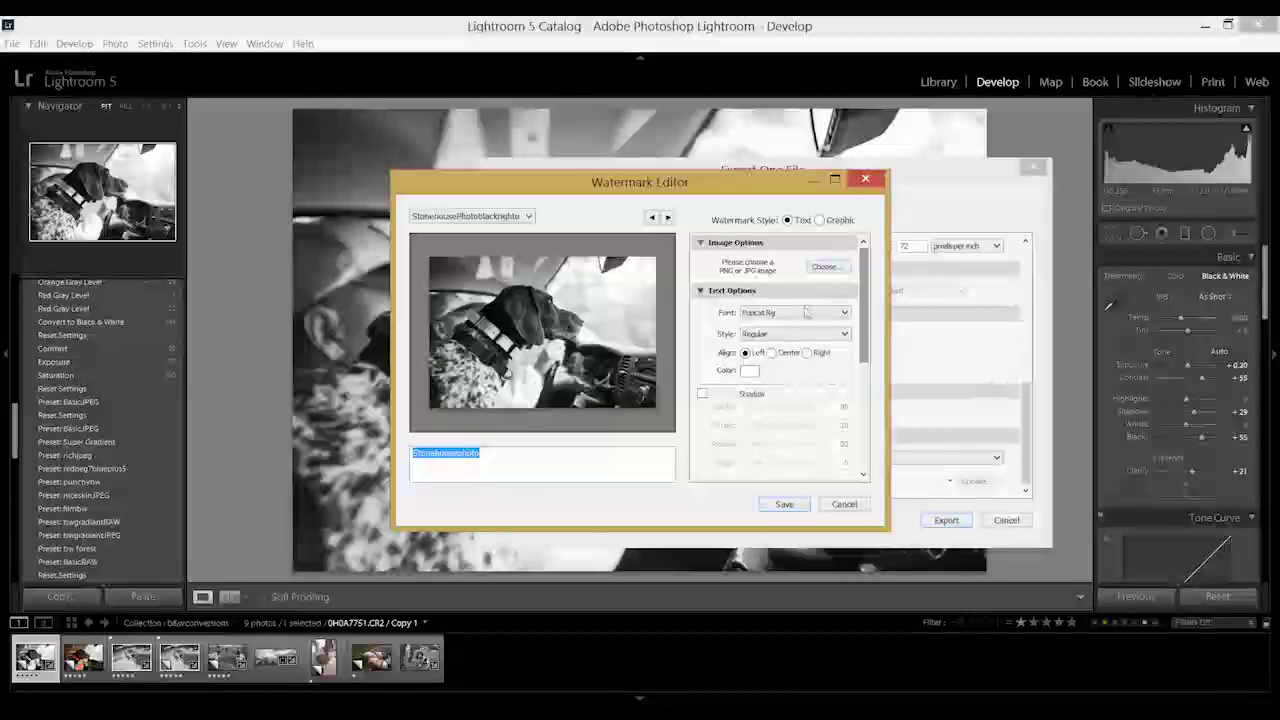
- Browse the font list, keeping the current font and the Regular style
{"action": "left_click", "coordinate": [805, 313]}
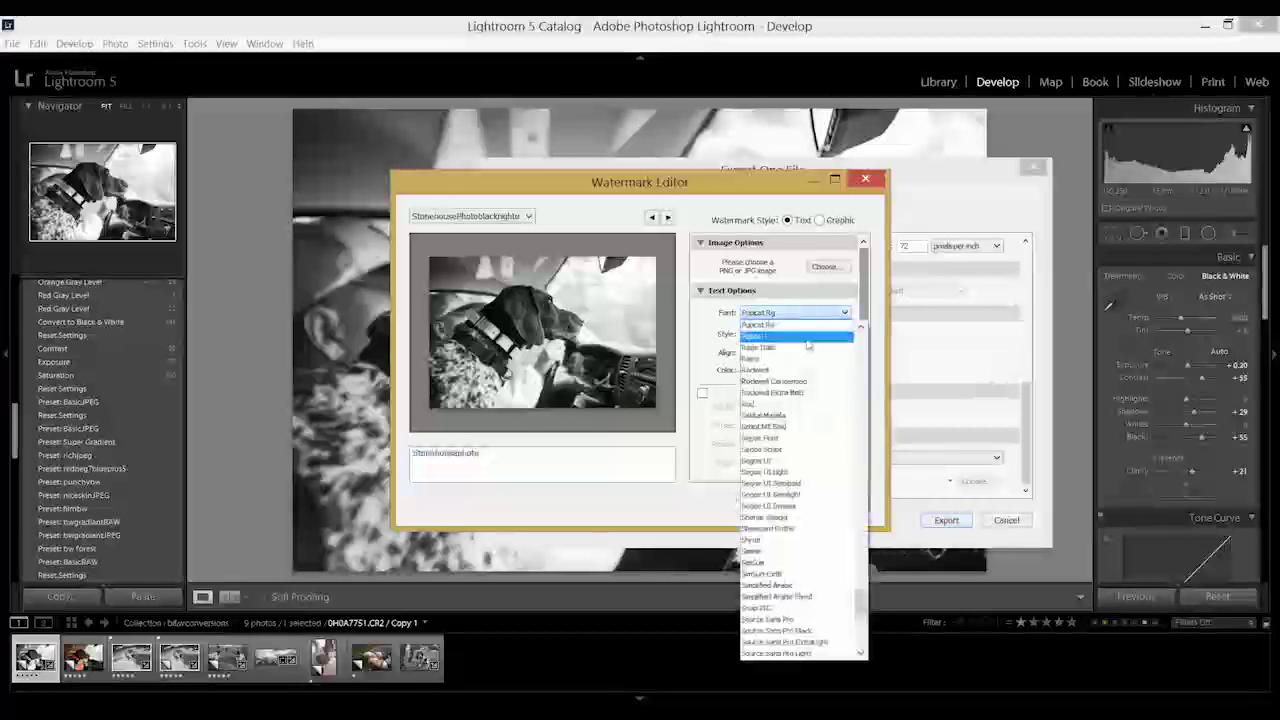
{"action": "left_click_drag", "start_coordinate": [860, 604], "coordinate": [859, 497]}
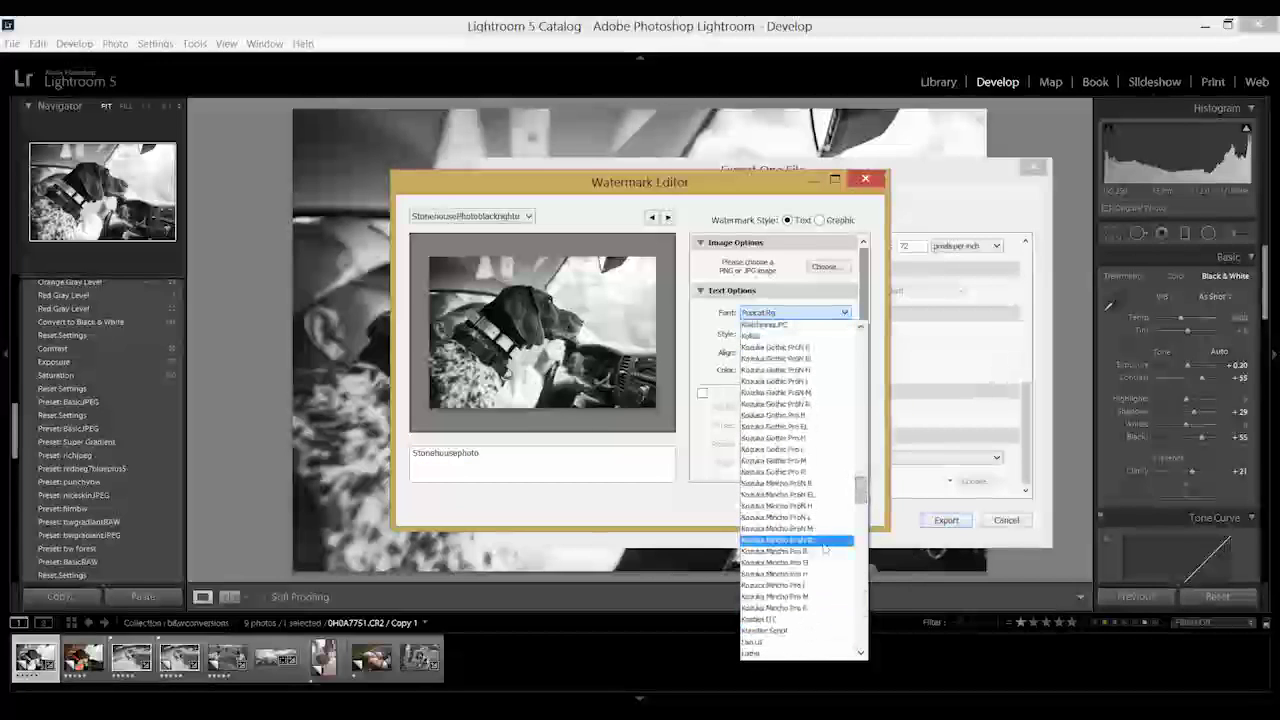
{"action": "left_click_drag", "start_coordinate": [859, 497], "coordinate": [860, 531]}
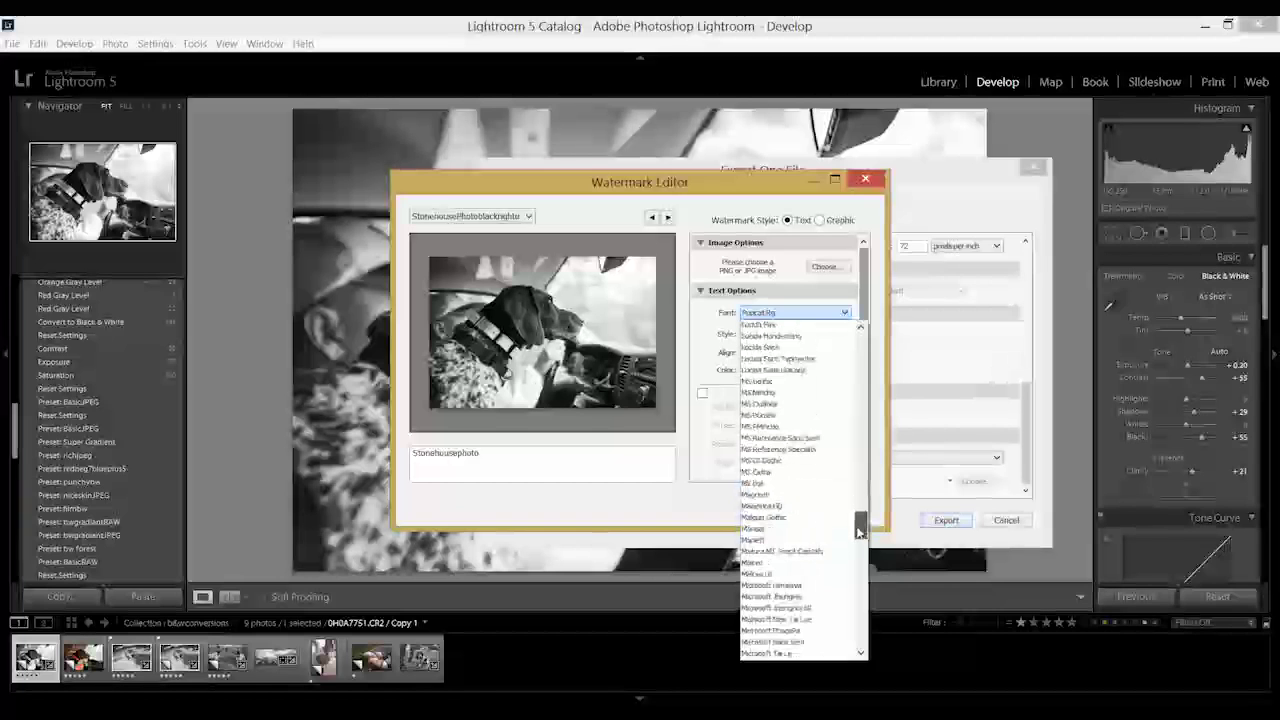
{"action": "left_click", "coordinate": [844, 312]}
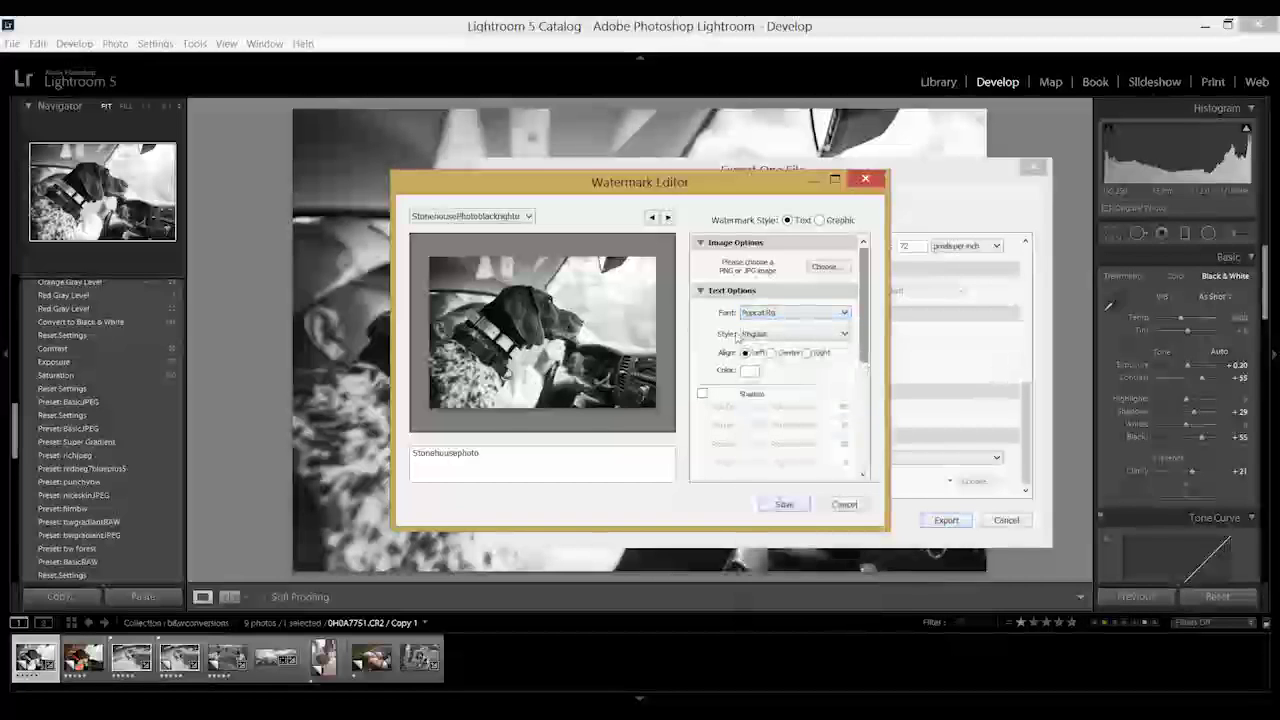
{"action": "left_click", "coordinate": [745, 336]}
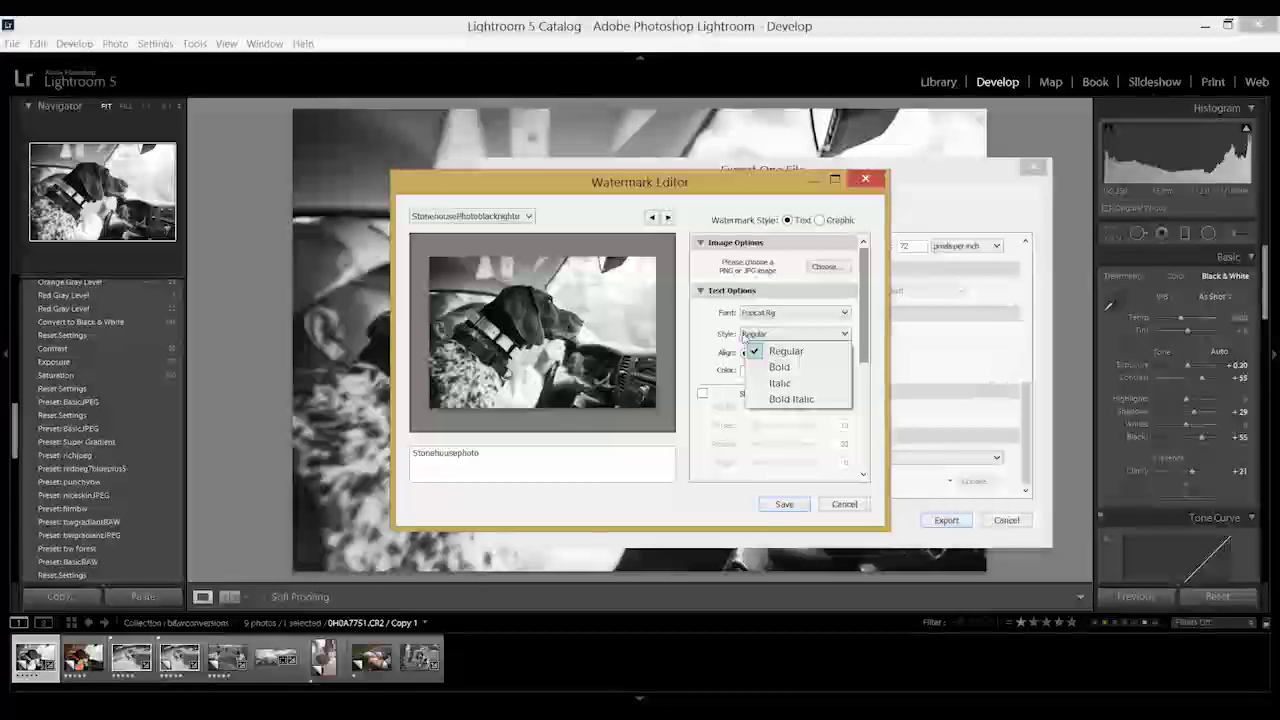
{"action": "left_click", "coordinate": [720, 336]}
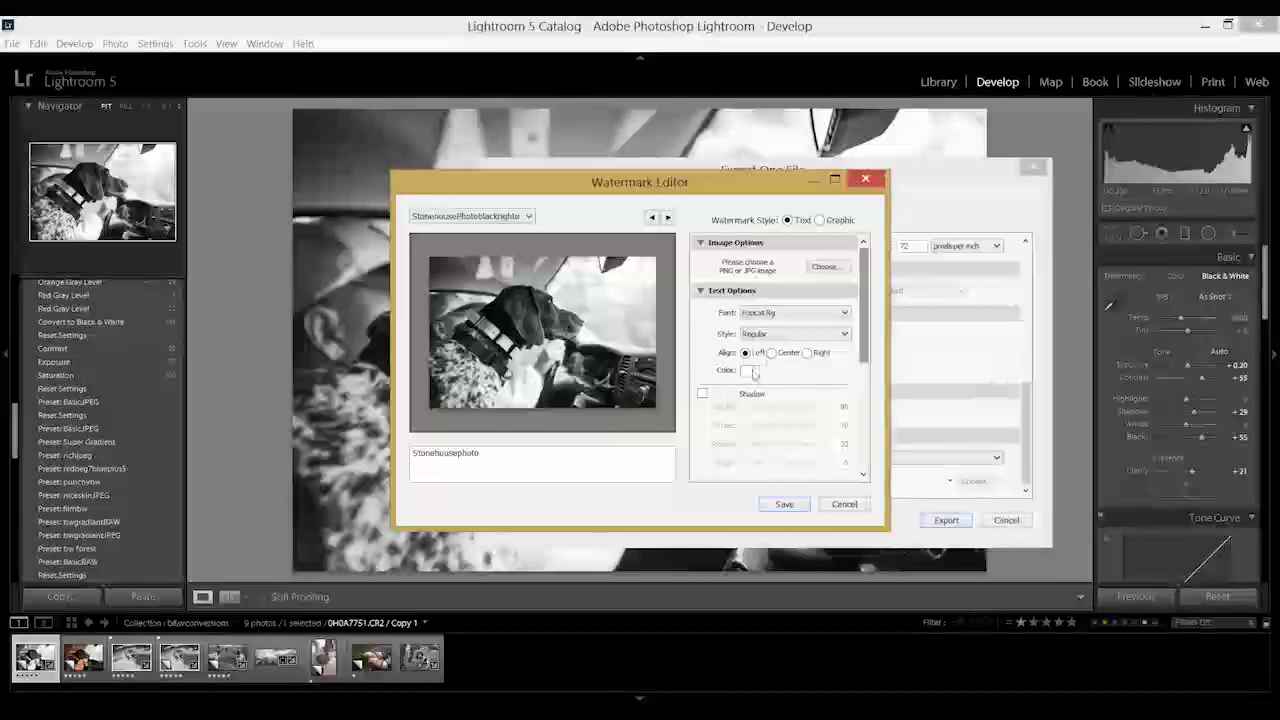
- Make the watermark text black with no shadow
{"action": "left_click", "coordinate": [752, 371]}
{"action": "mouse_move", "coordinate": [606, 384]}
{"action": "left_mouse_down"}
{"action": "mouse_move", "coordinate": [548, 408]}
{"action": "mouse_move", "coordinate": [560, 395]}
{"action": "mouse_move", "coordinate": [648, 400]}
{"action": "mouse_move", "coordinate": [659, 434]}
{"action": "left_mouse_up"}
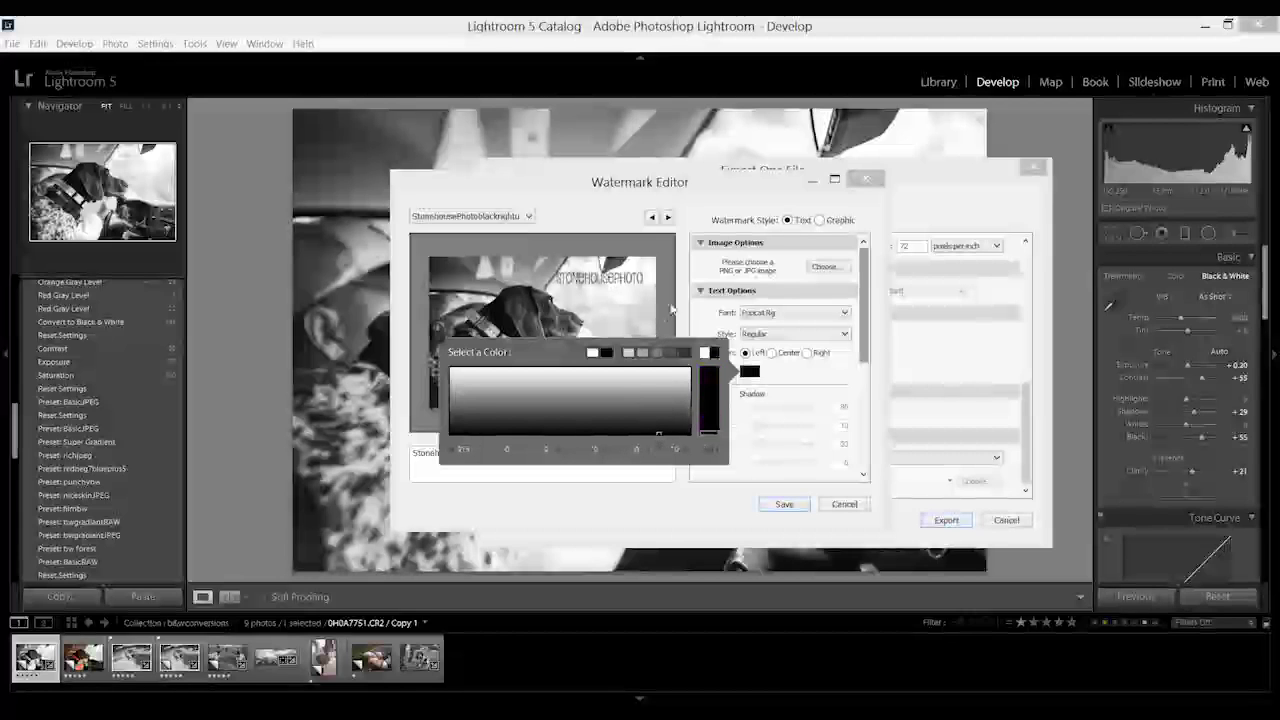
{"action": "left_click", "coordinate": [701, 316]}
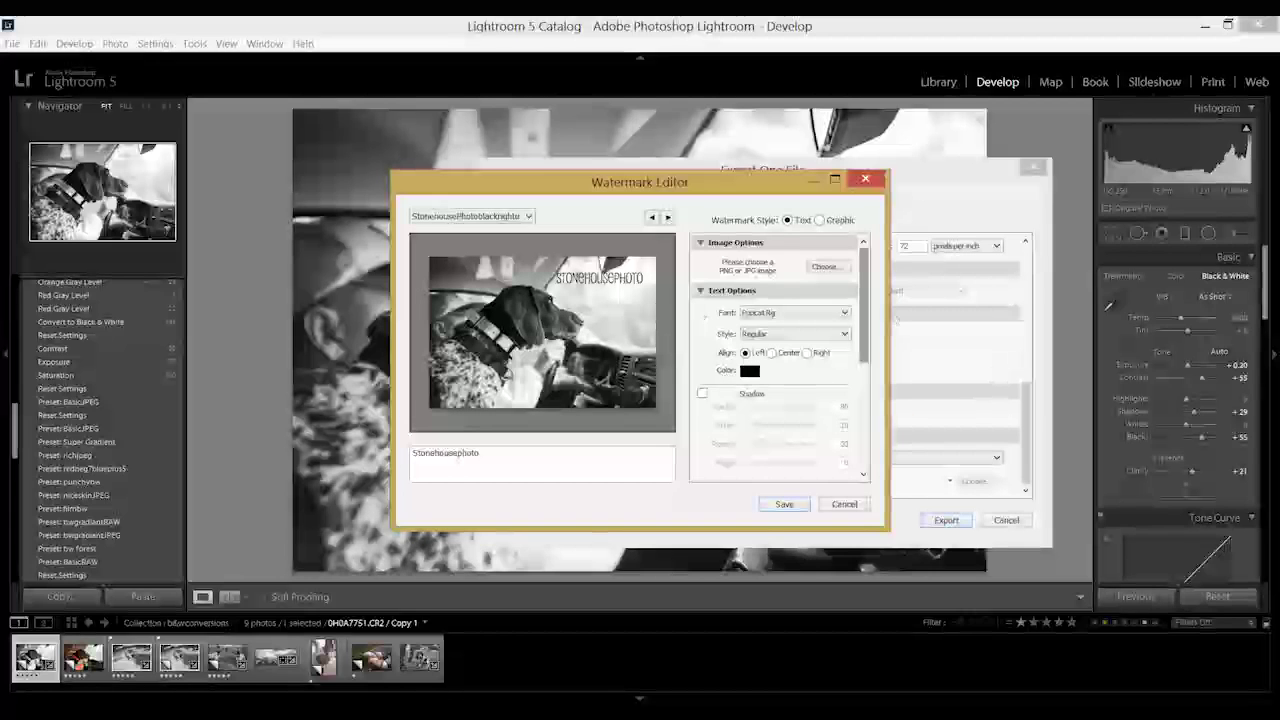
{"action": "left_click", "coordinate": [702, 393]}
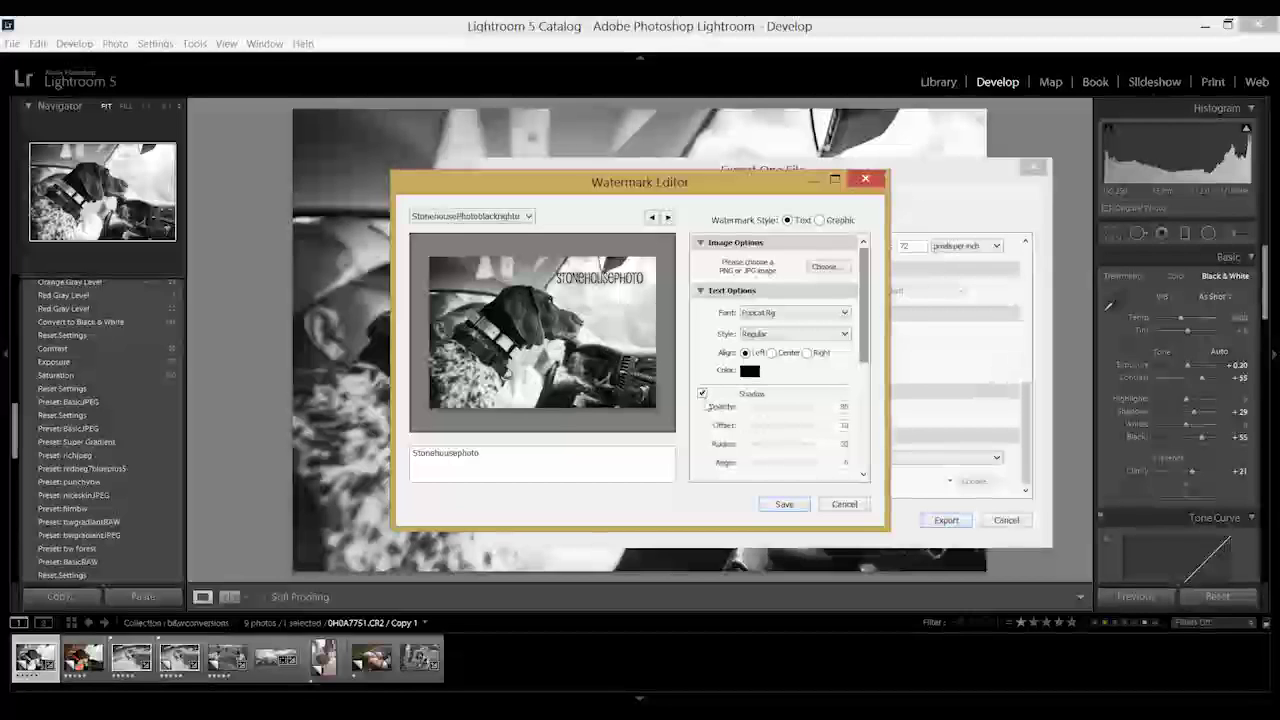
{"action": "left_click", "coordinate": [702, 394]}
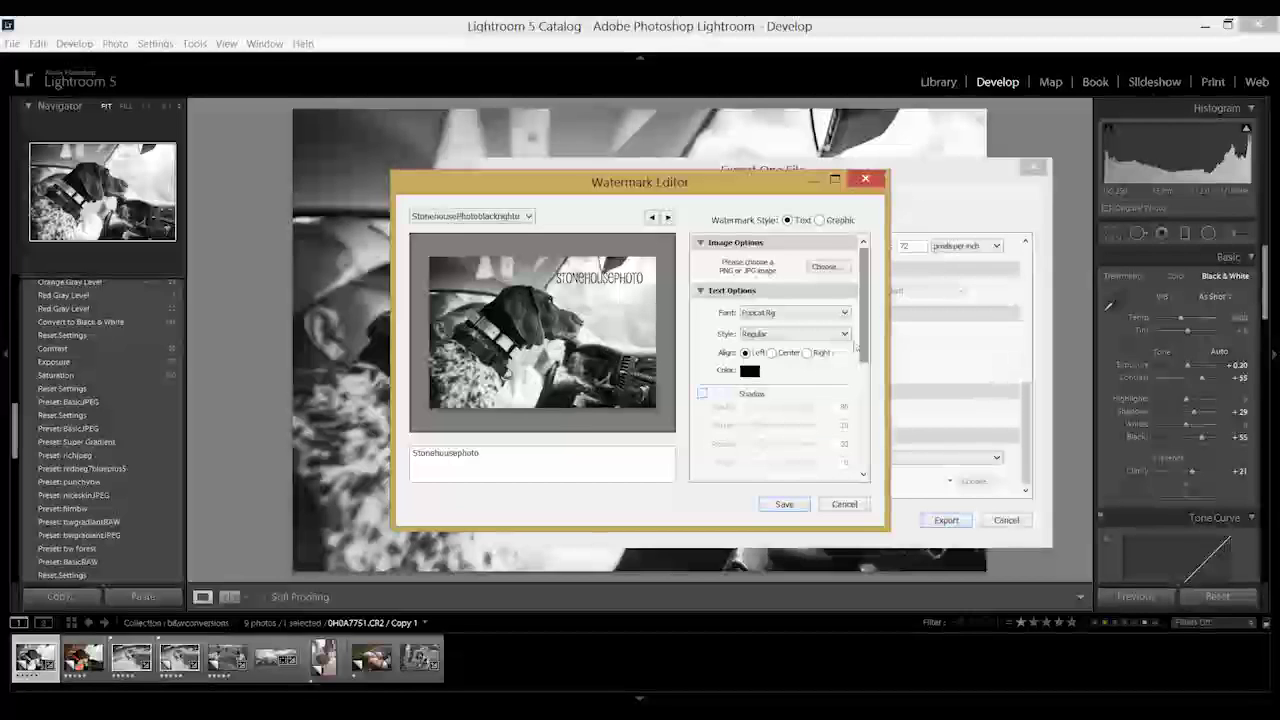
- Lower the opacity slightly and anchor the text watermark to the upper-right corner
{"action": "scroll", "coordinate": [862, 348], "scroll_direction": "down", "scroll_amount": 5}
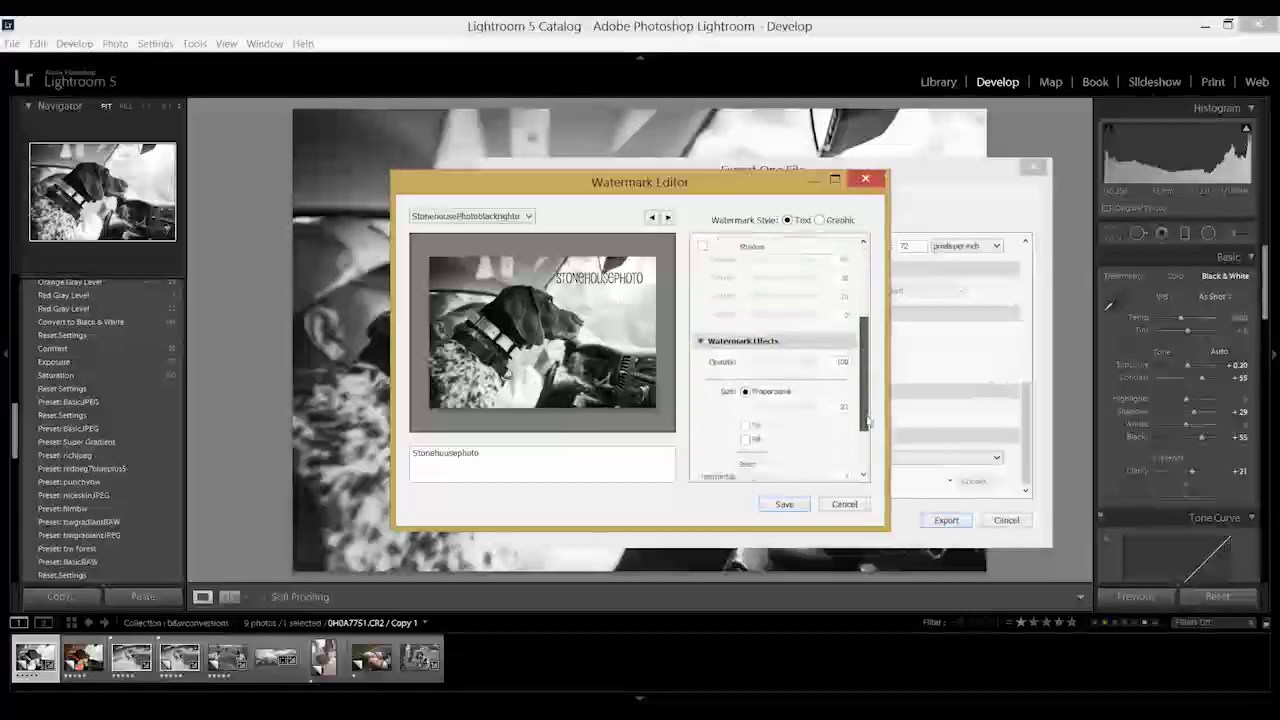
{"action": "mouse_move", "coordinate": [815, 362]}
{"action": "left_mouse_down"}
{"action": "mouse_move", "coordinate": [798, 364]}
{"action": "mouse_move", "coordinate": [815, 364]}
{"action": "left_mouse_up"}
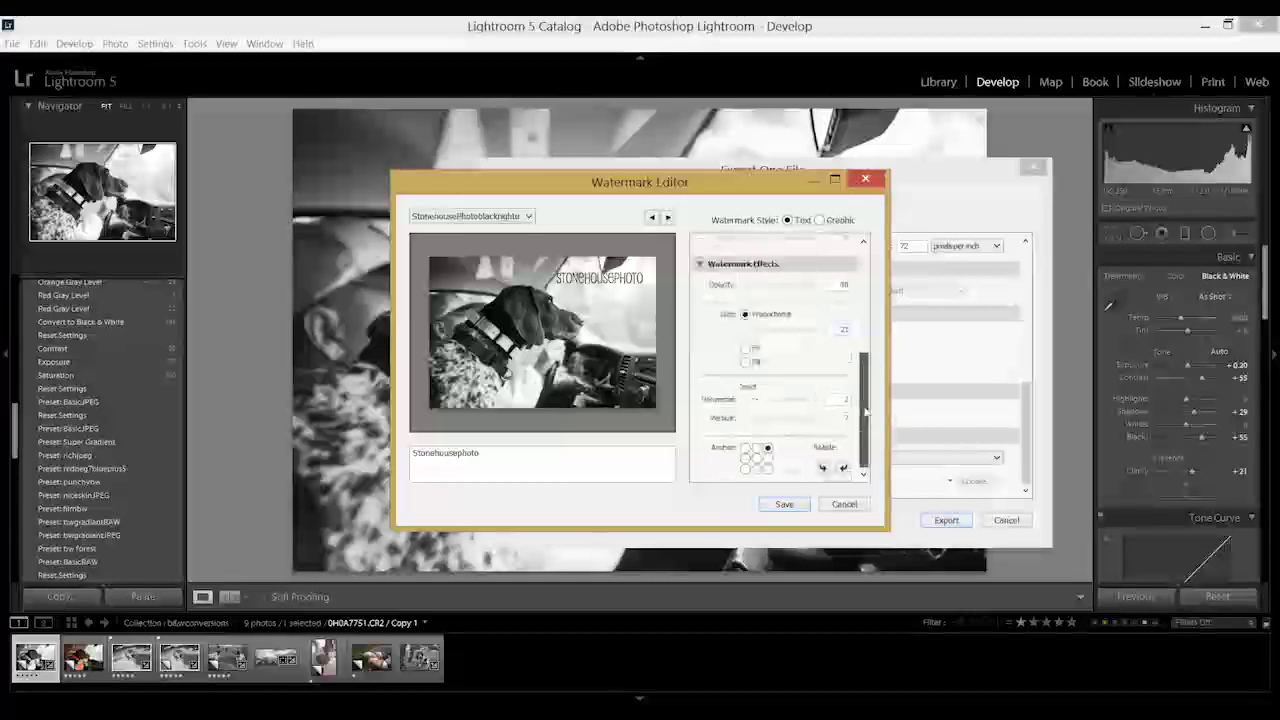
{"action": "scroll", "coordinate": [865, 370], "scroll_direction": "down", "scroll_amount": 2}
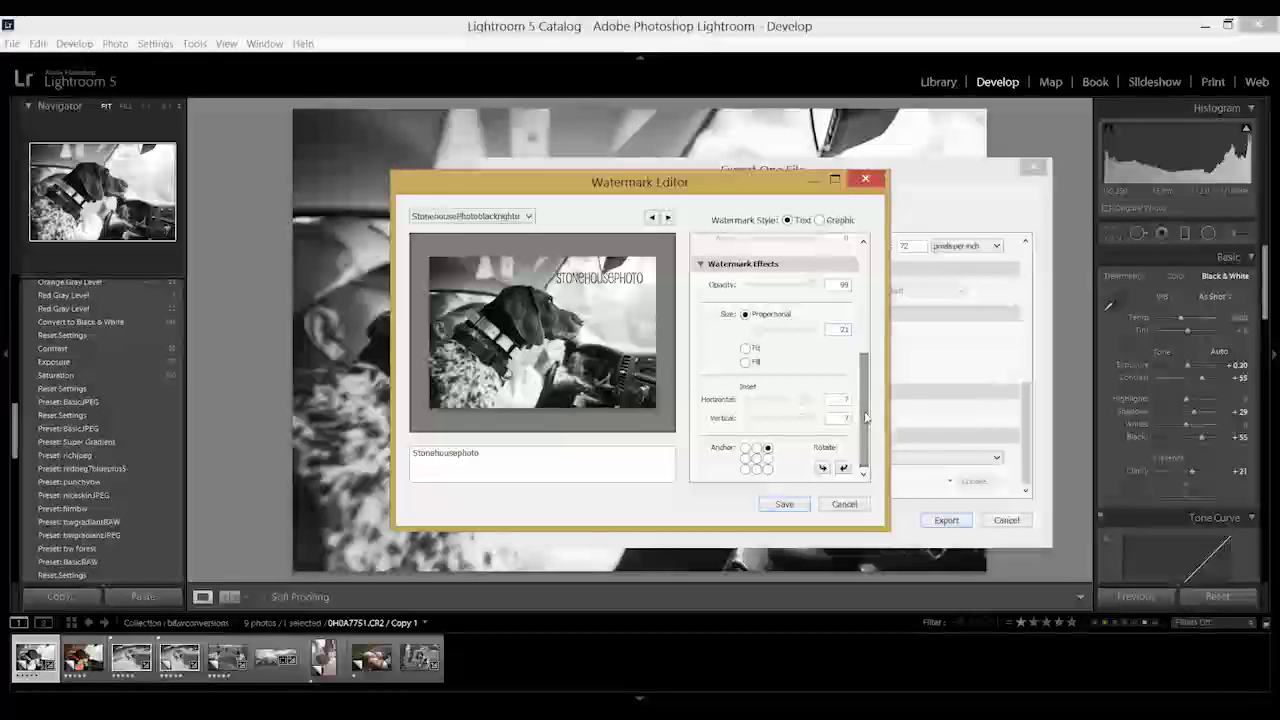
{"action": "left_click", "coordinate": [757, 469]}
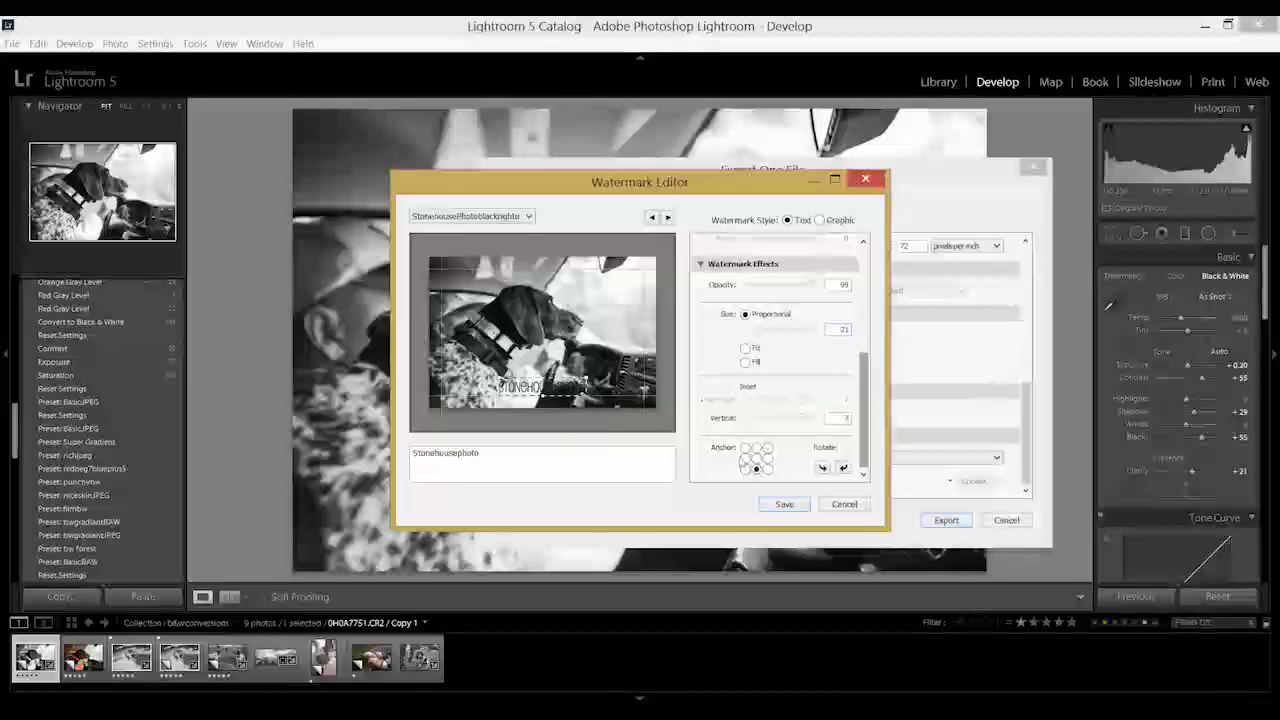
{"action": "left_click", "coordinate": [745, 447]}
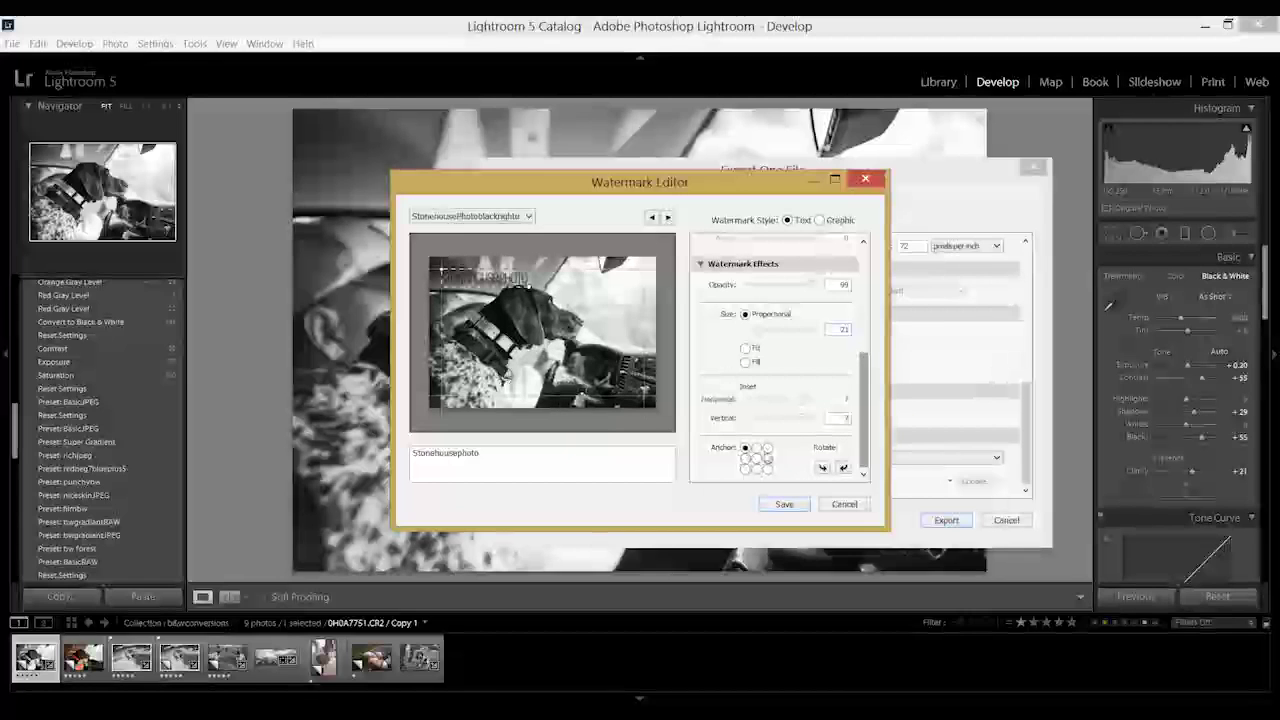
{"action": "left_click", "coordinate": [767, 447]}
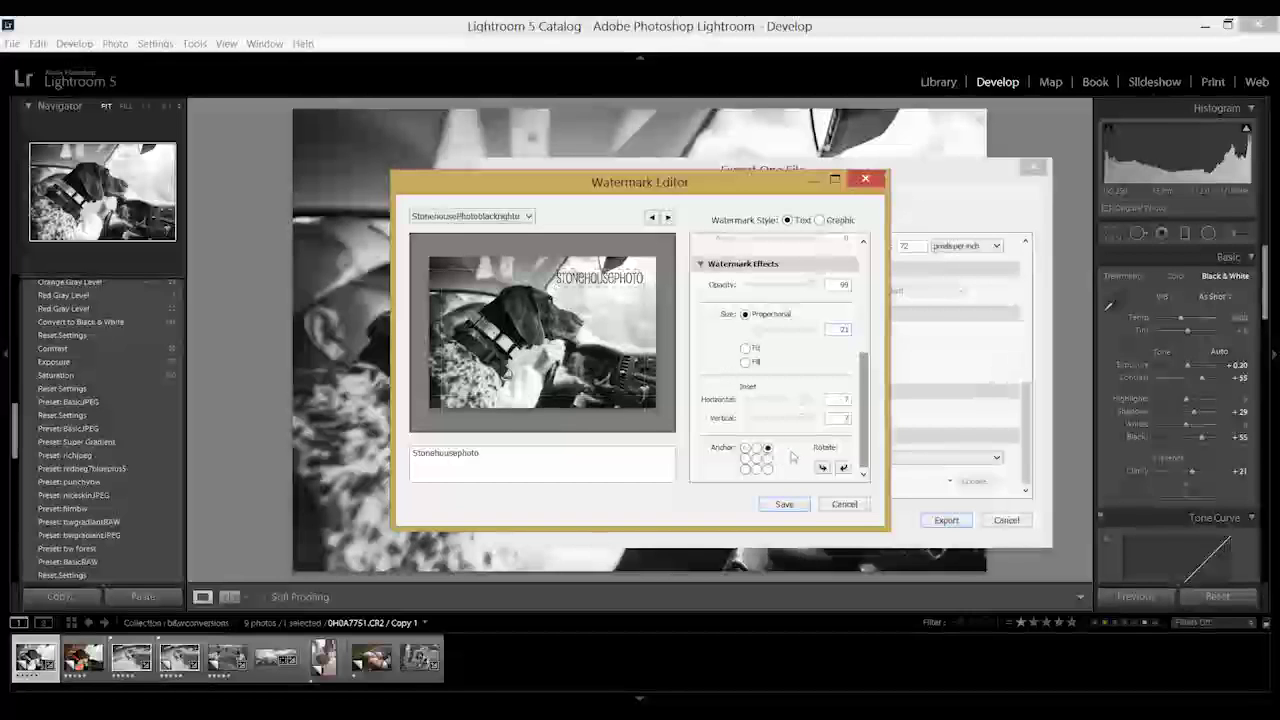
{"action": "left_click", "coordinate": [783, 504]}
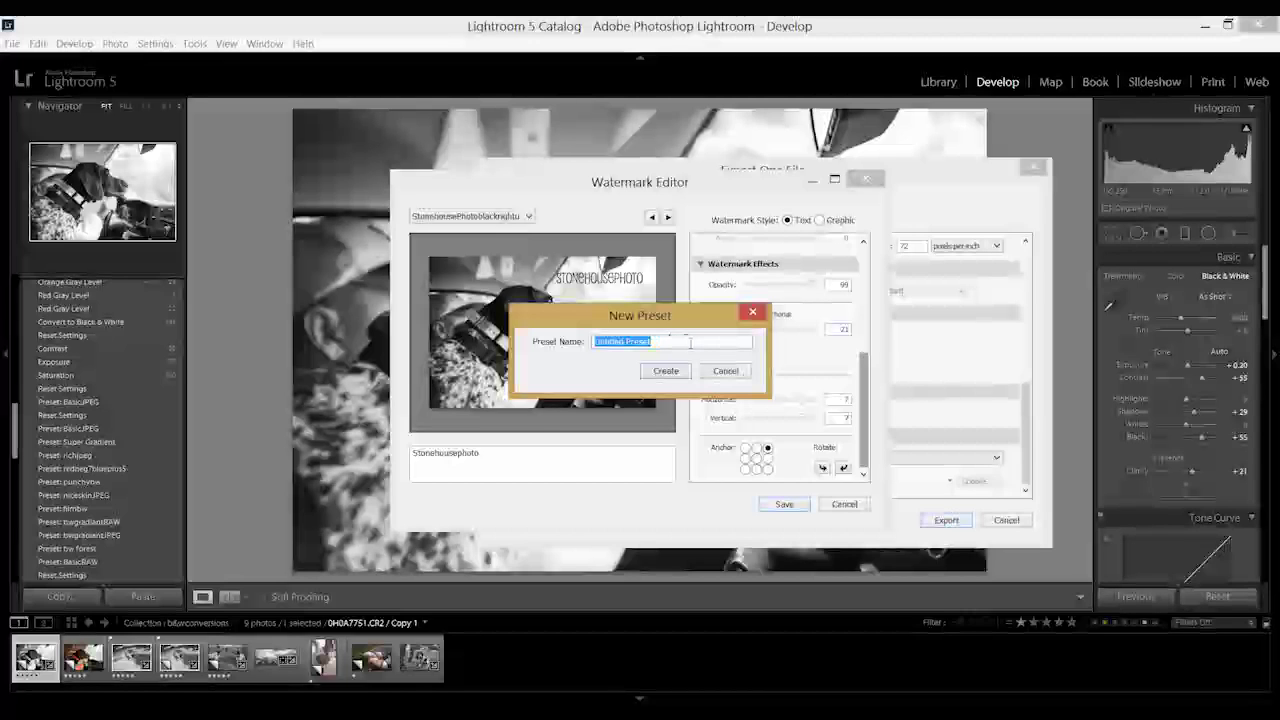
- Name the black text watermark preset blackstonehouseupperrightfont and create it
{"action": "type", "text": "N"}
{"action": "type", "text": "lackstonehouse"}
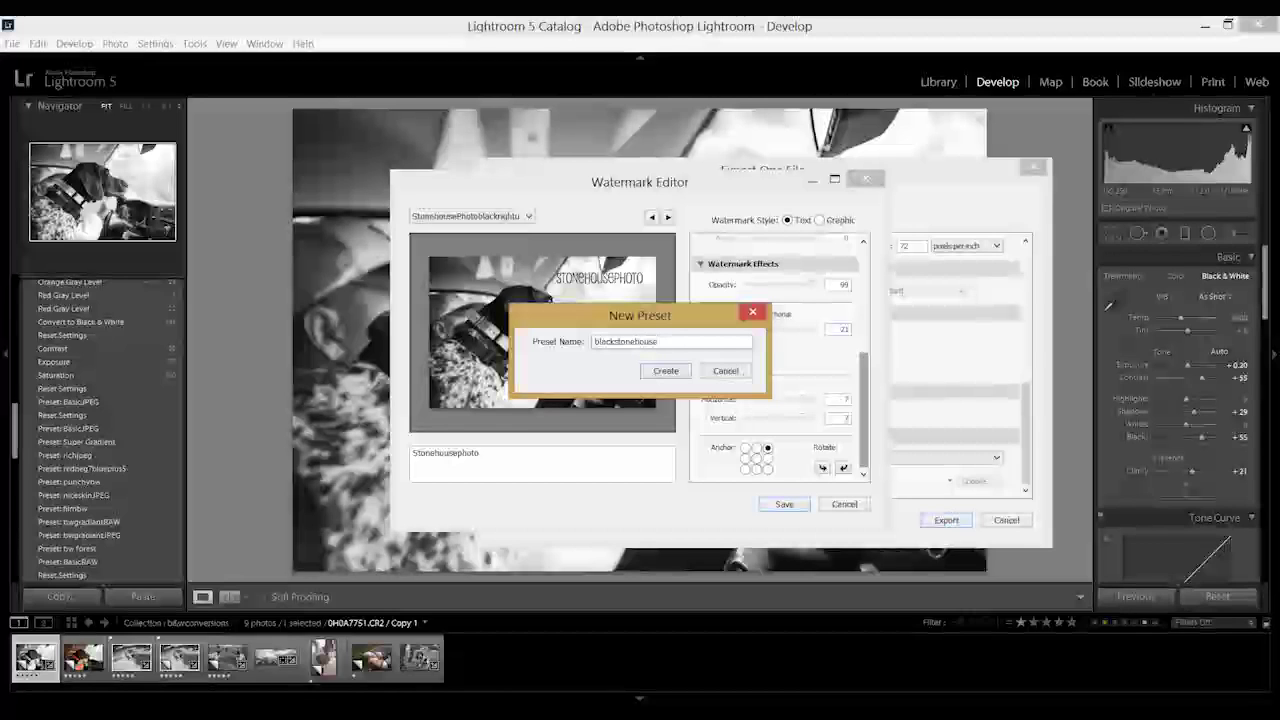
{"action": "type", "text": "uygi"}
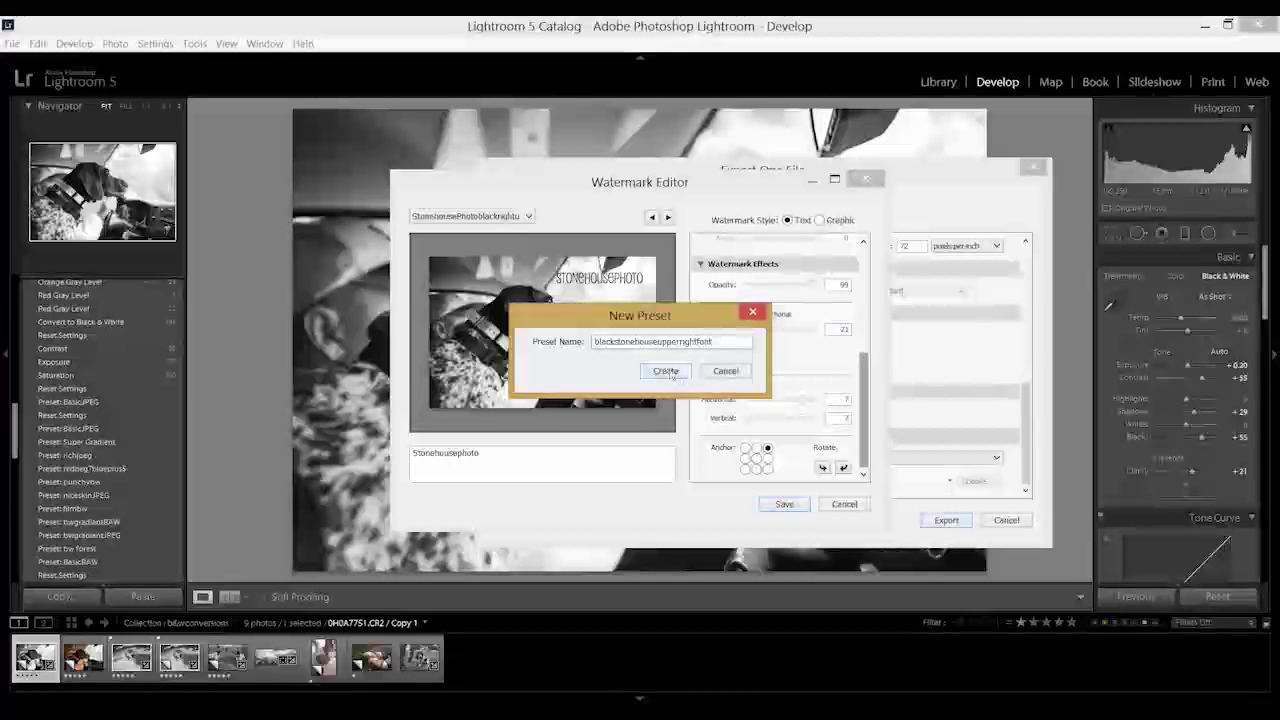
{"action": "left_click", "coordinate": [666, 371]}
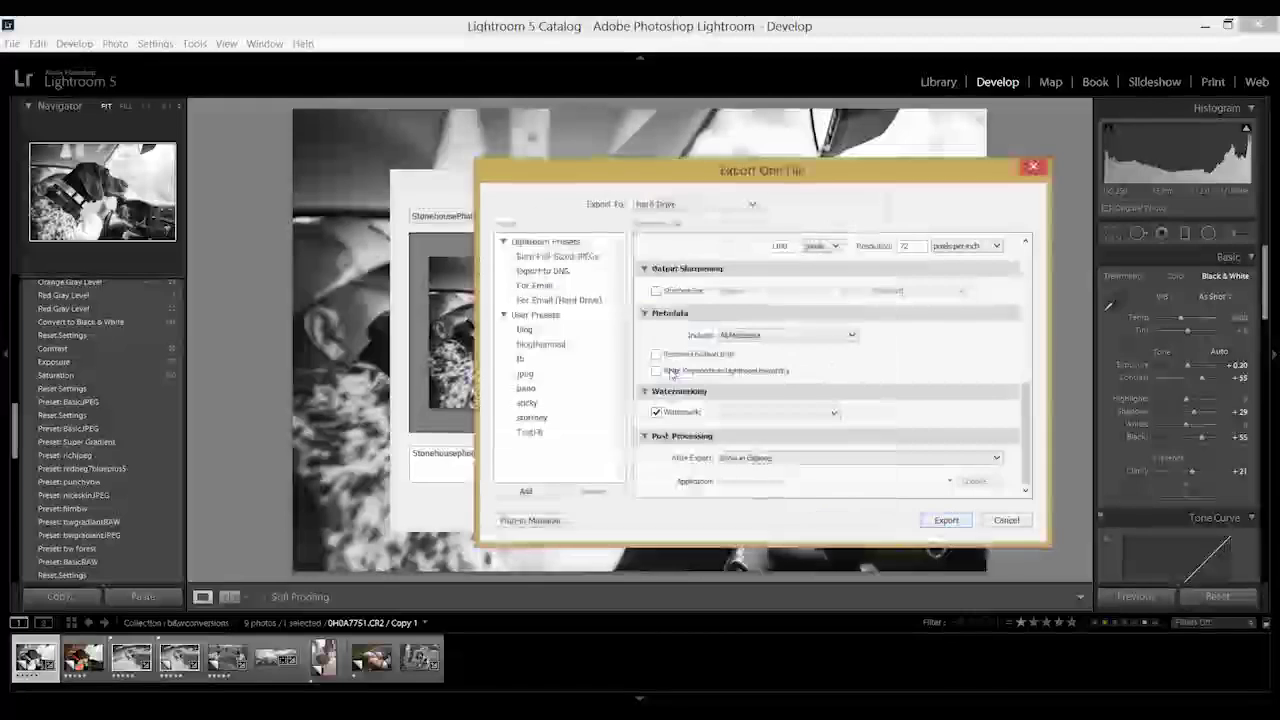
- Confirm blackstonehouseupperrightfont stays selected in the watermark presets, then cancel Export One File
{"action": "left_click", "coordinate": [833, 416]}
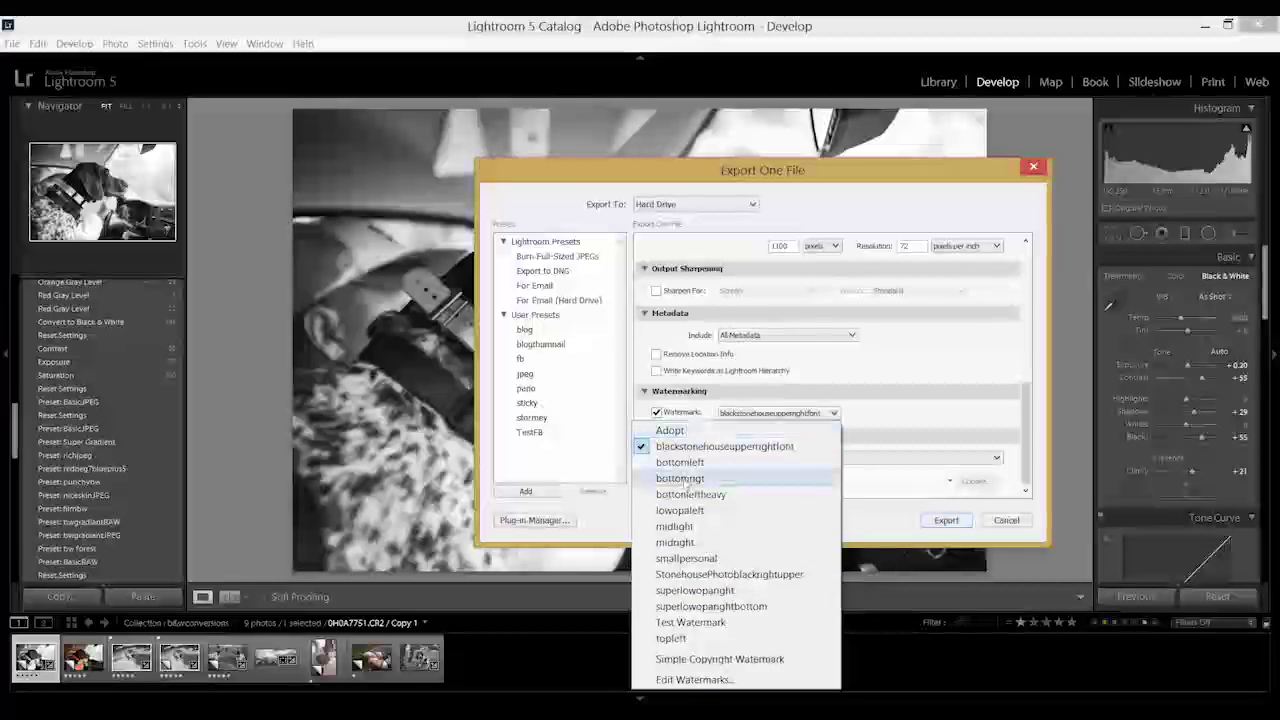
{"action": "left_click", "coordinate": [918, 416]}
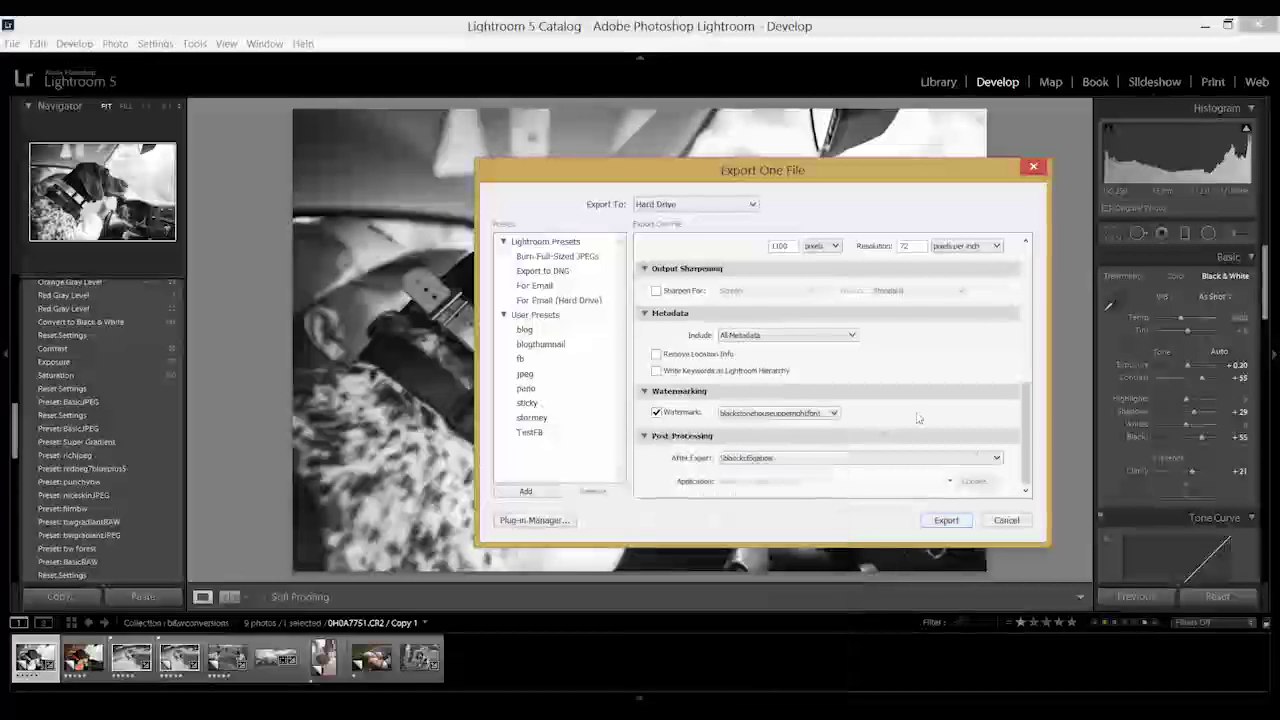
{"action": "left_click", "coordinate": [1005, 521]}
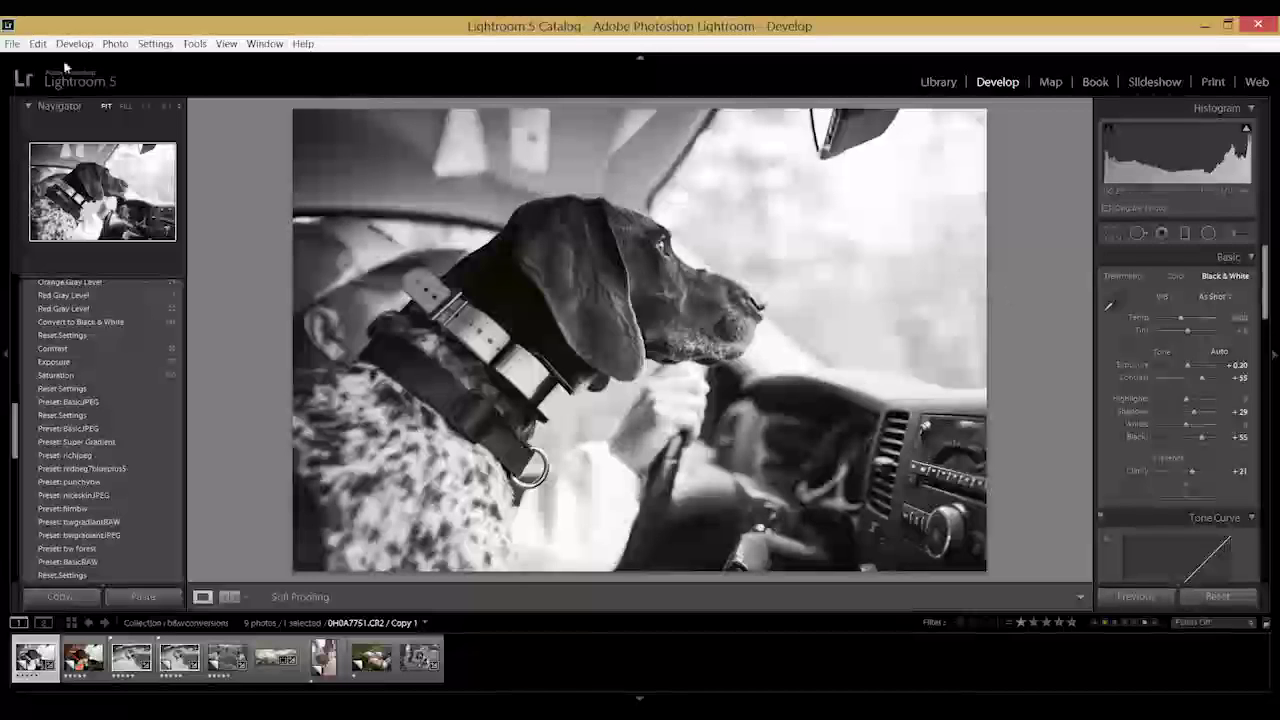
{"action": "left_click", "coordinate": [13, 48]}
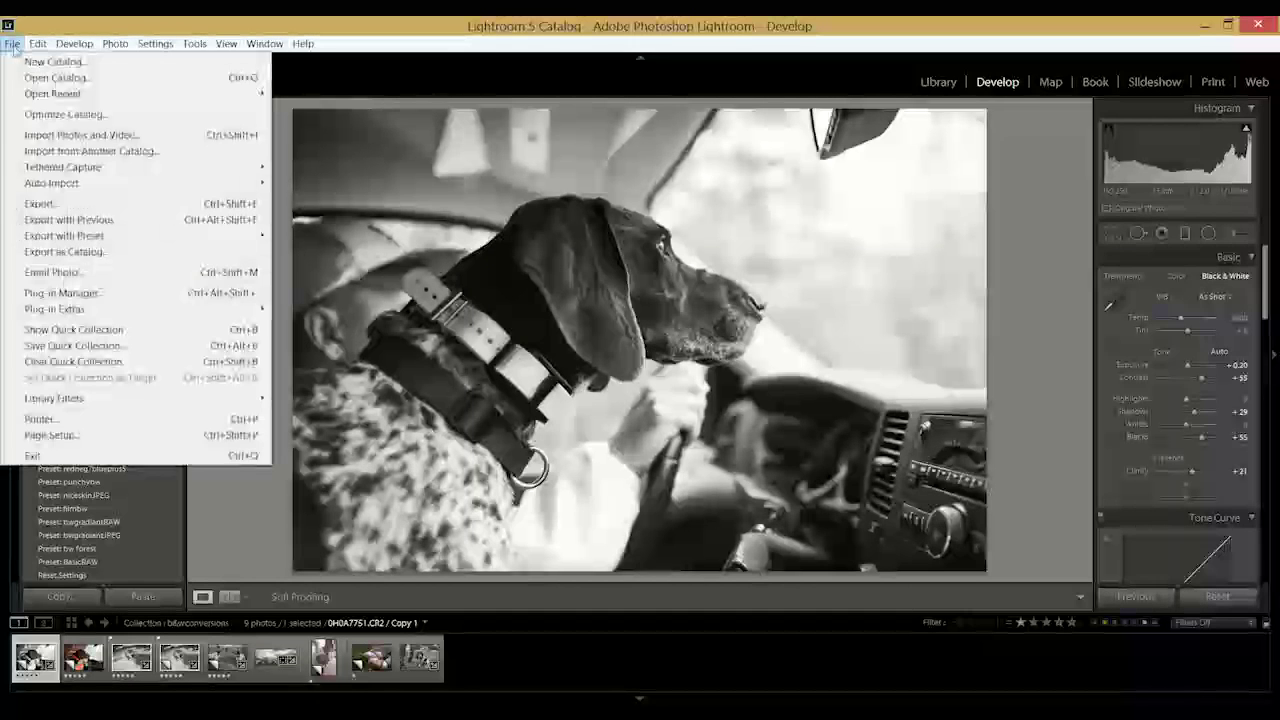
{"action": "left_click", "coordinate": [50, 204]}
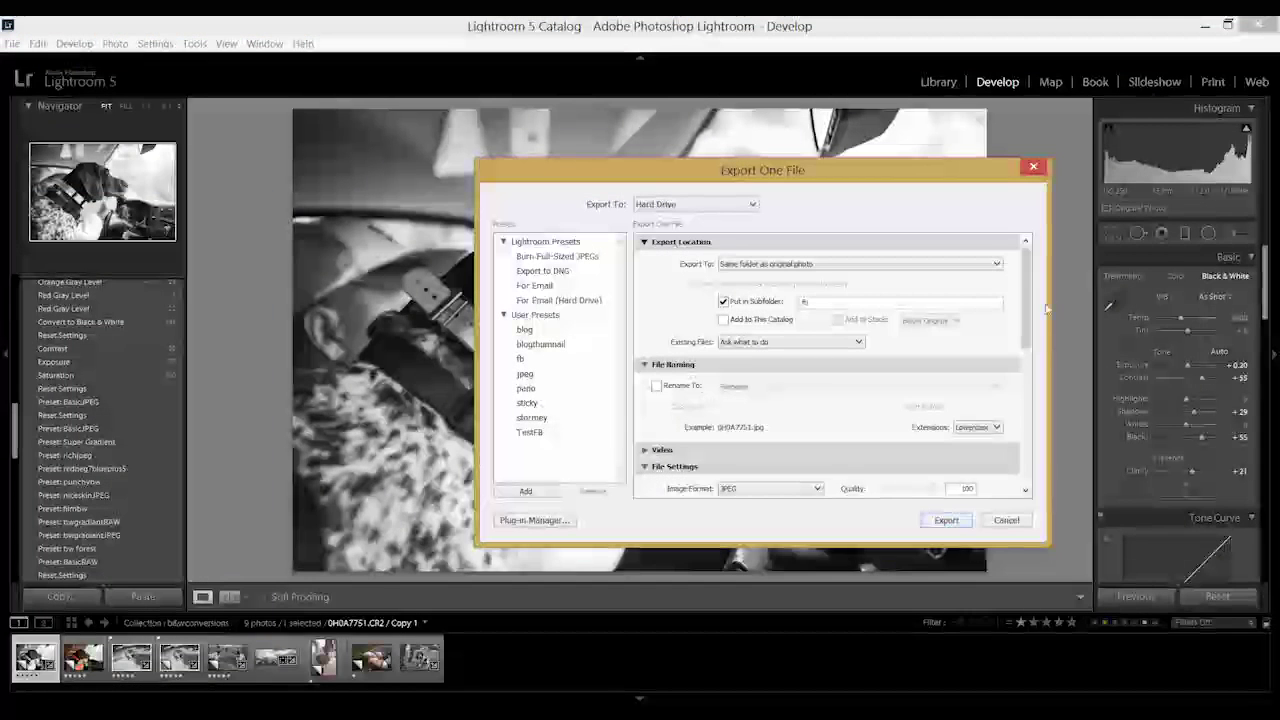
{"action": "scroll", "coordinate": [1025, 316], "scroll_direction": "down", "scroll_amount": 3}
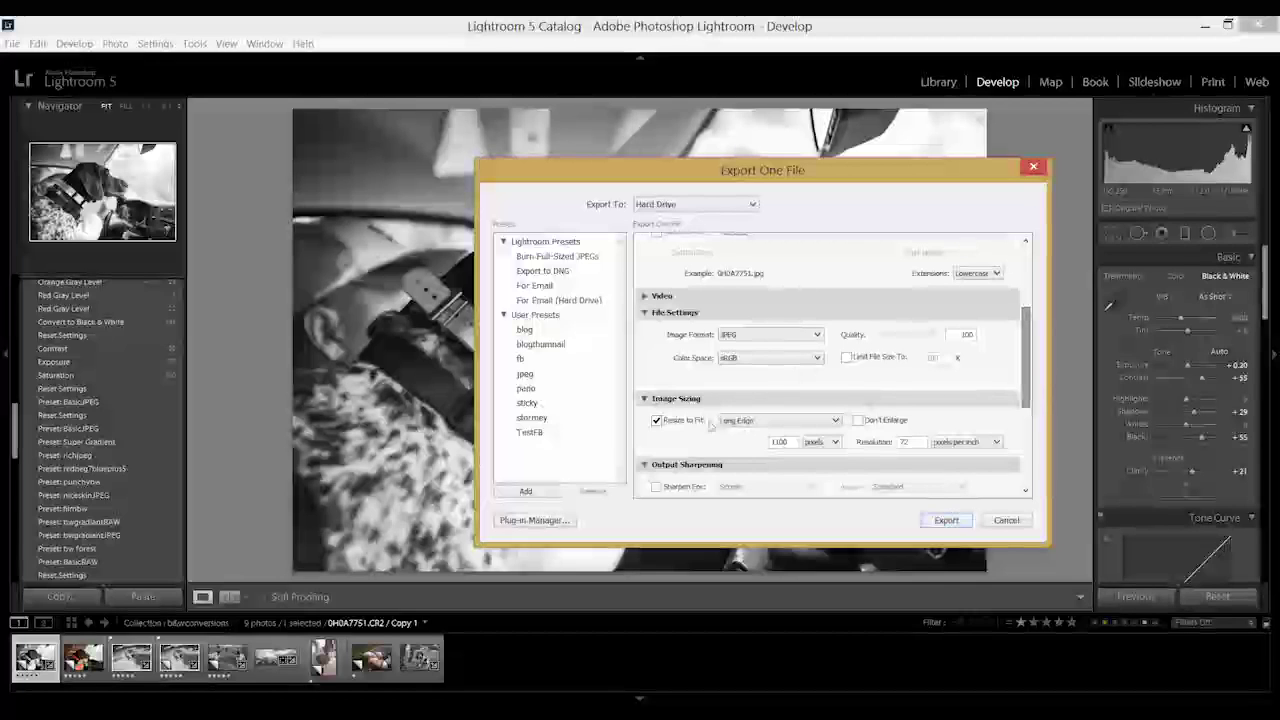
{"action": "left_click_drag", "start_coordinate": [1031, 376], "coordinate": [1031, 437]}
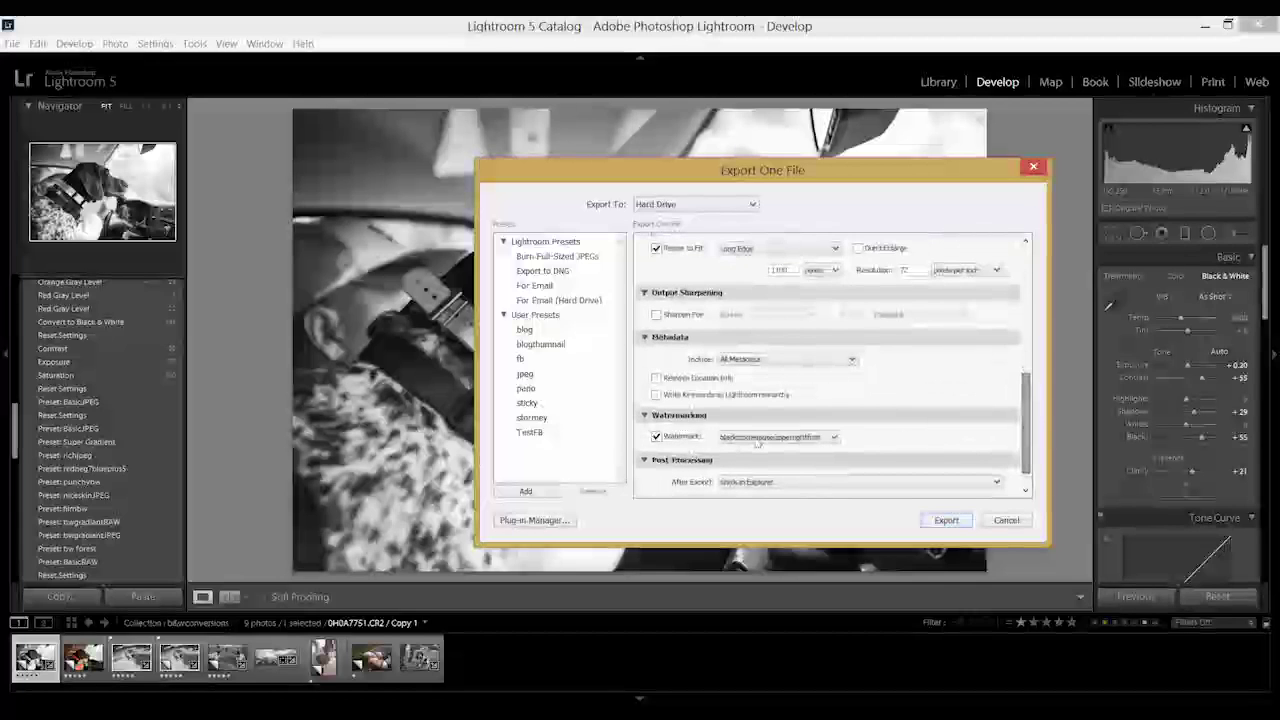
{"action": "left_click", "coordinate": [755, 443]}
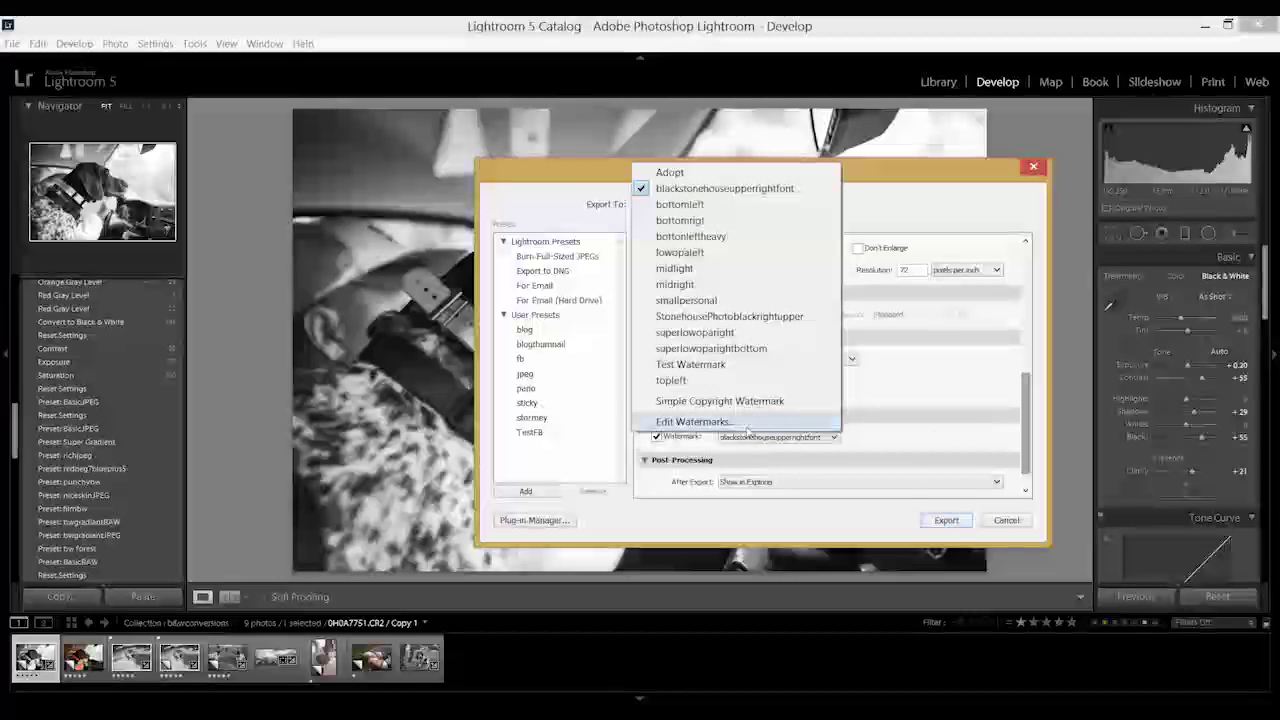
{"action": "left_click", "coordinate": [1000, 521]}
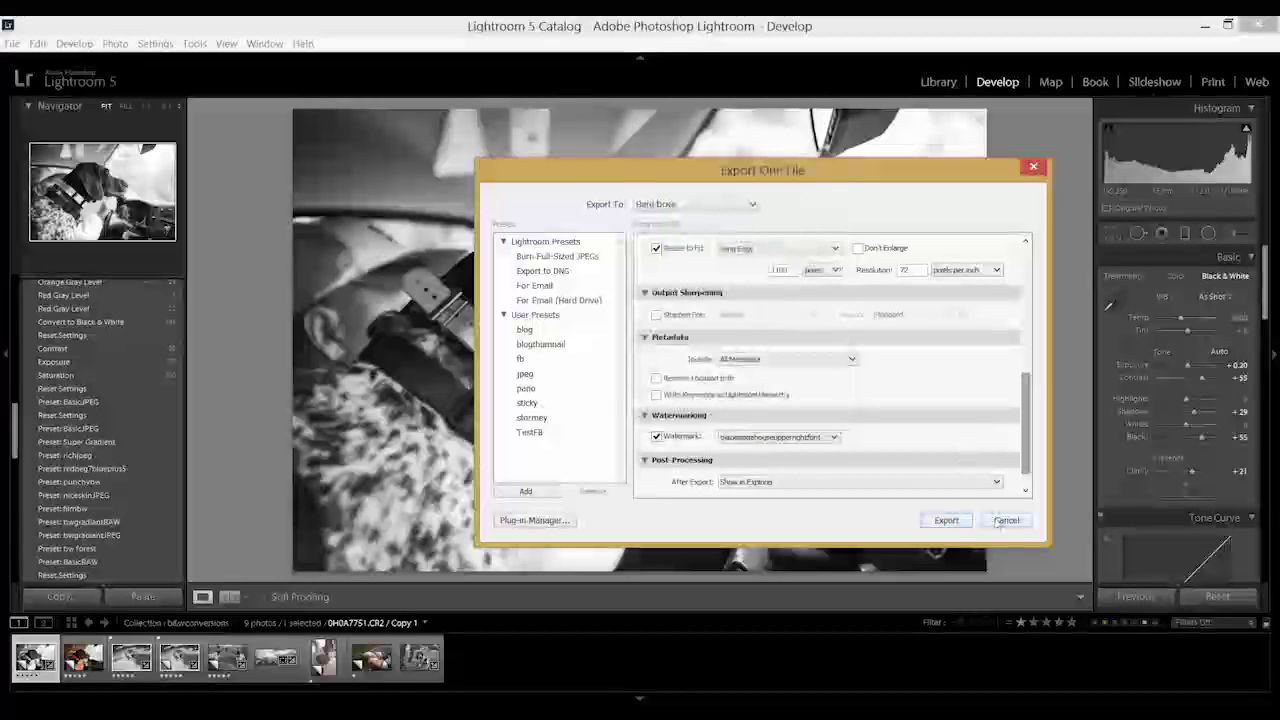
{"action": "left_click", "coordinate": [1000, 521]}
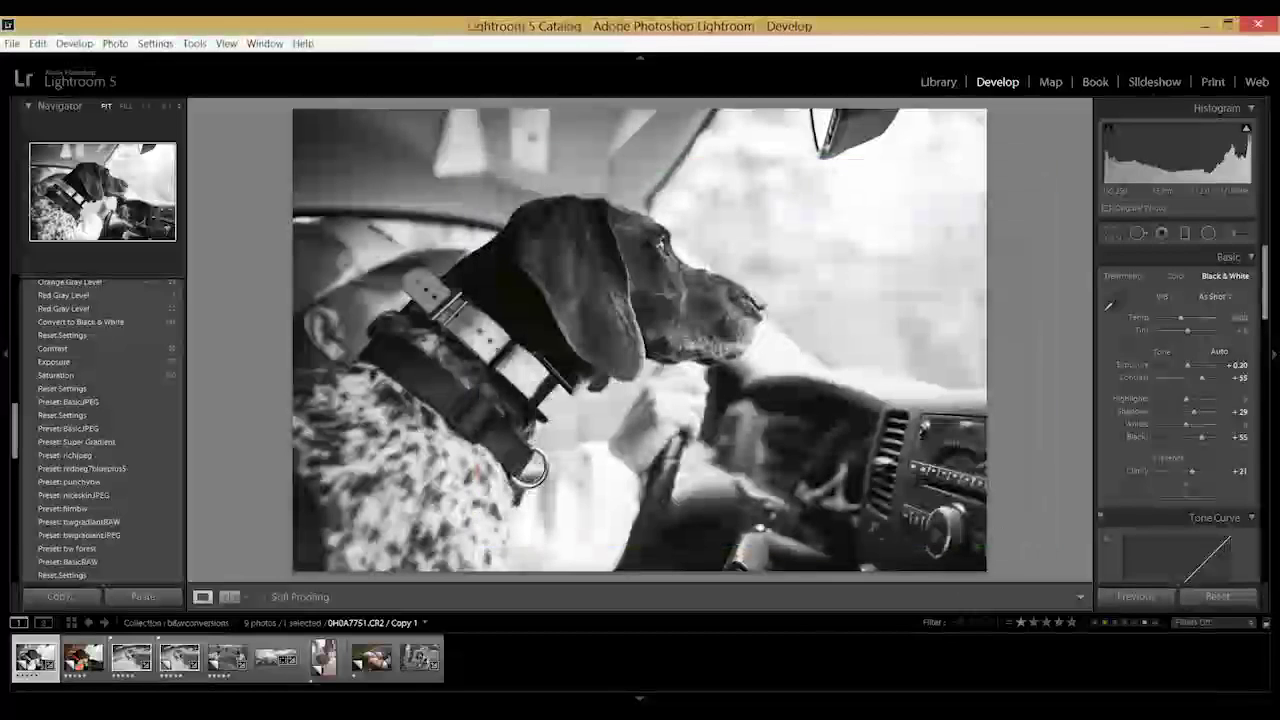